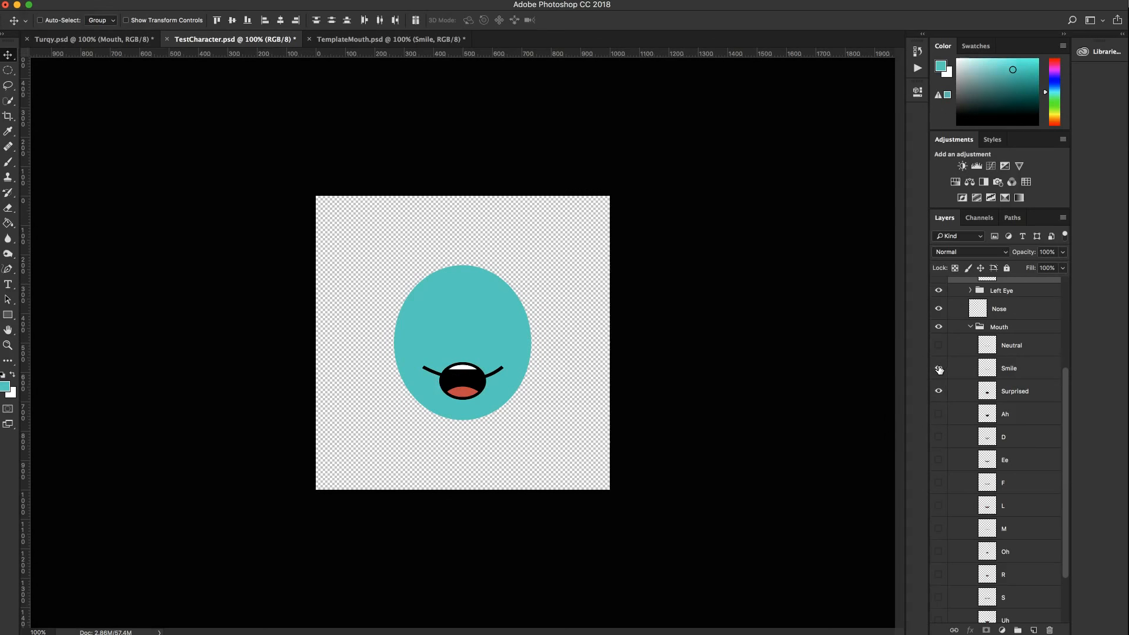
Preview the Ah, D, Ee and M mouth shapes one at a time and leave only the Neutral mouth visible.
{"action": "left_click", "coordinate": [939, 414]}
{"action": "left_click", "coordinate": [940, 391]}
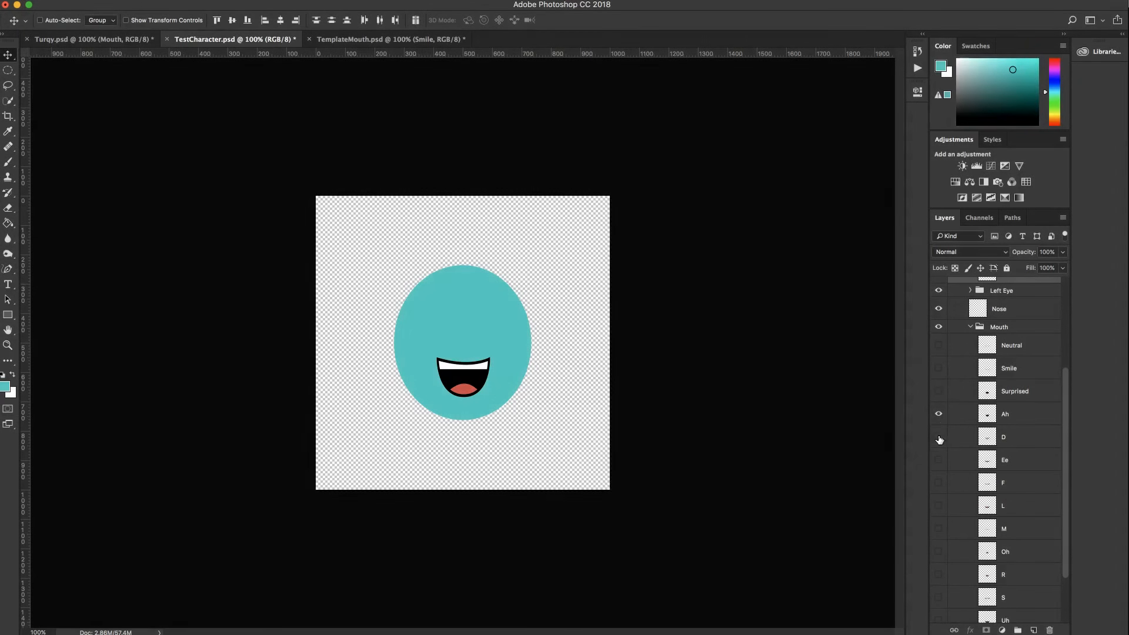
{"action": "left_click", "coordinate": [940, 437]}
{"action": "left_click", "coordinate": [940, 415]}
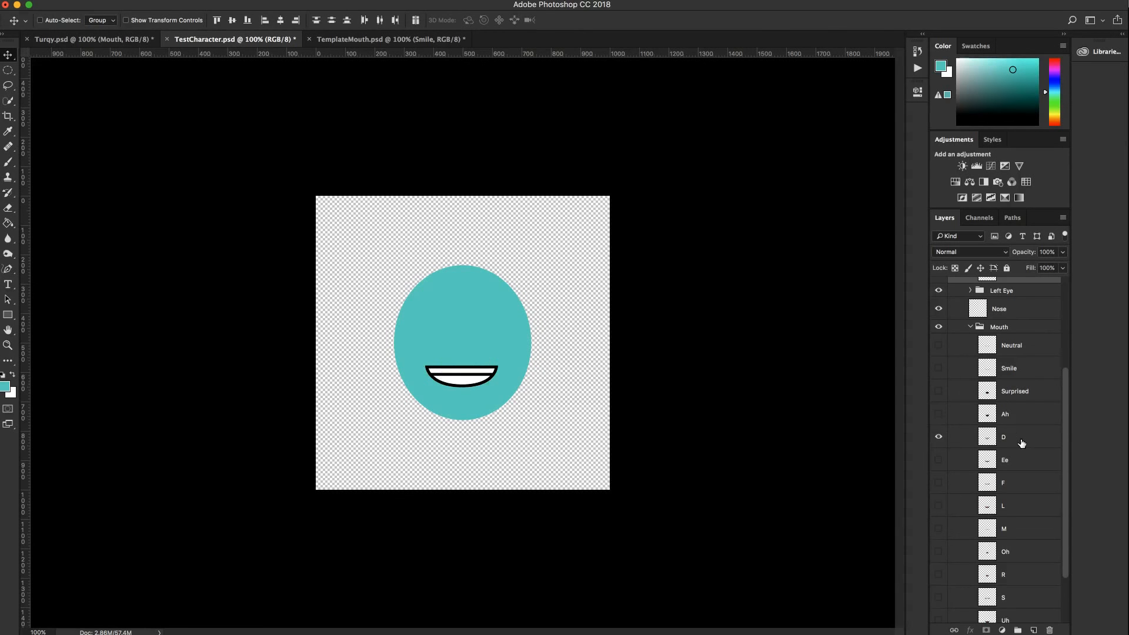
{"action": "left_click", "coordinate": [940, 460]}
{"action": "left_click", "coordinate": [939, 437]}
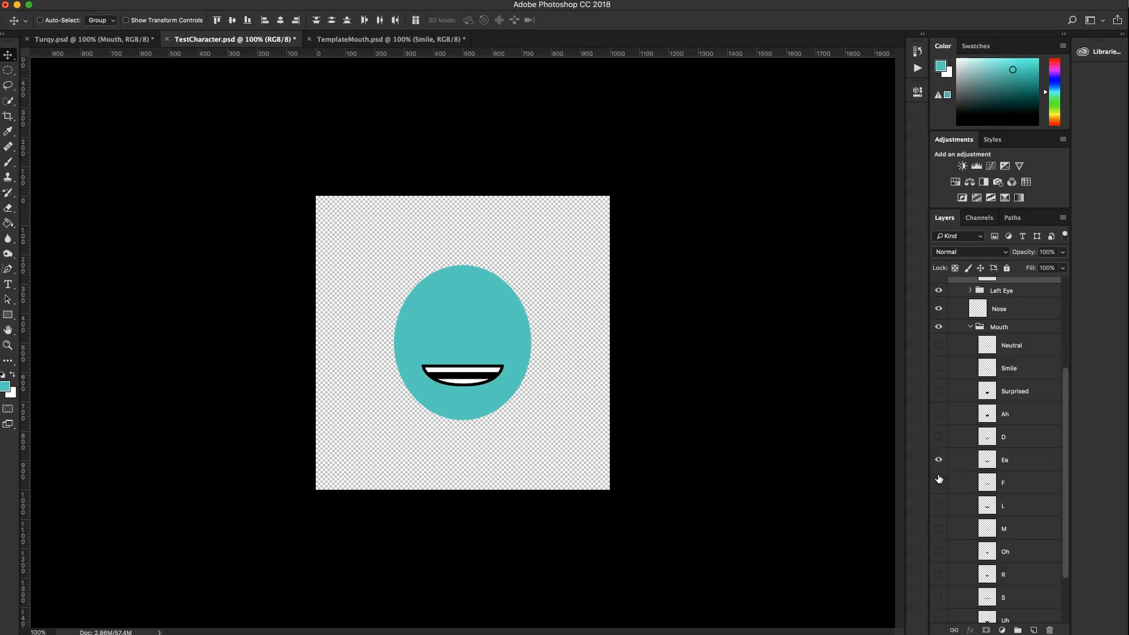
{"action": "left_click", "coordinate": [939, 460]}
{"action": "left_click", "coordinate": [940, 529]}
{"action": "scroll", "coordinate": [967, 597], "scroll_direction": "up", "scroll_amount": 1}
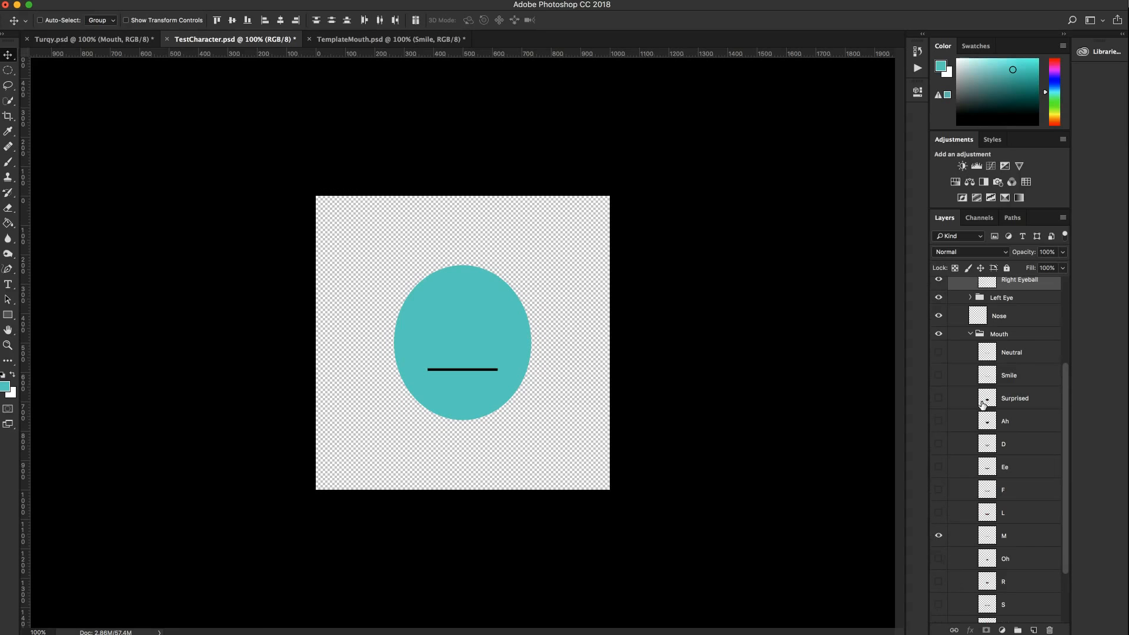
{"action": "left_click", "coordinate": [939, 353]}
{"action": "left_click", "coordinate": [940, 535]}
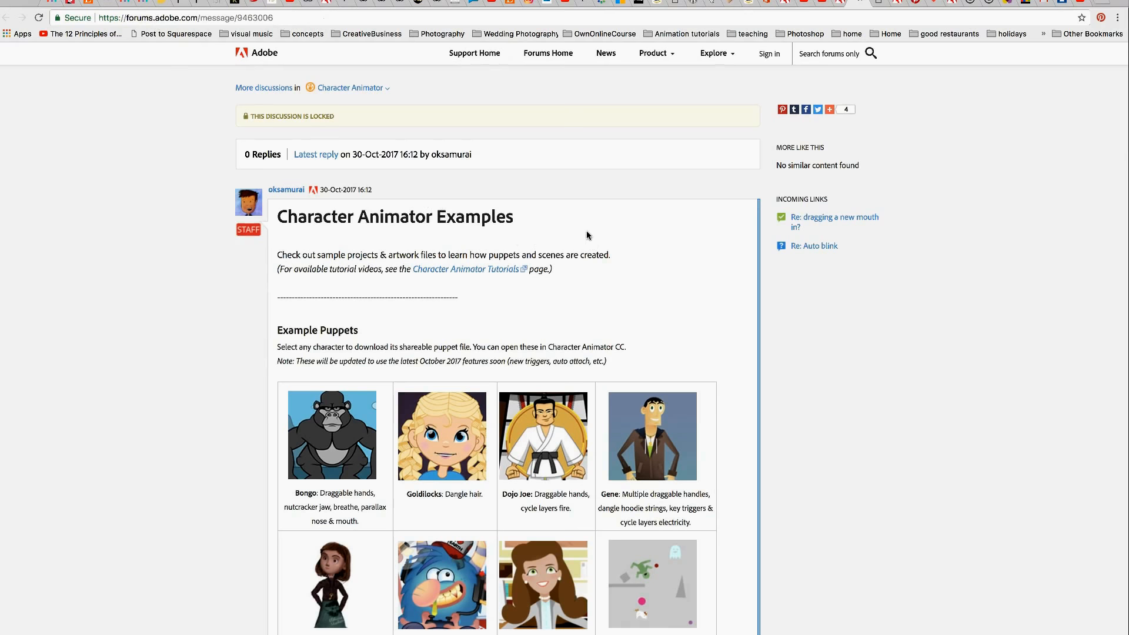
Switch to the browser and look through the example puppets on Adobe's Character Animator Examples forum page.
{"action": "scroll", "coordinate": [640, 249], "scroll_direction": "down", "scroll_amount": 5}
{"action": "scroll", "coordinate": [640, 252], "scroll_direction": "down", "scroll_amount": 15}
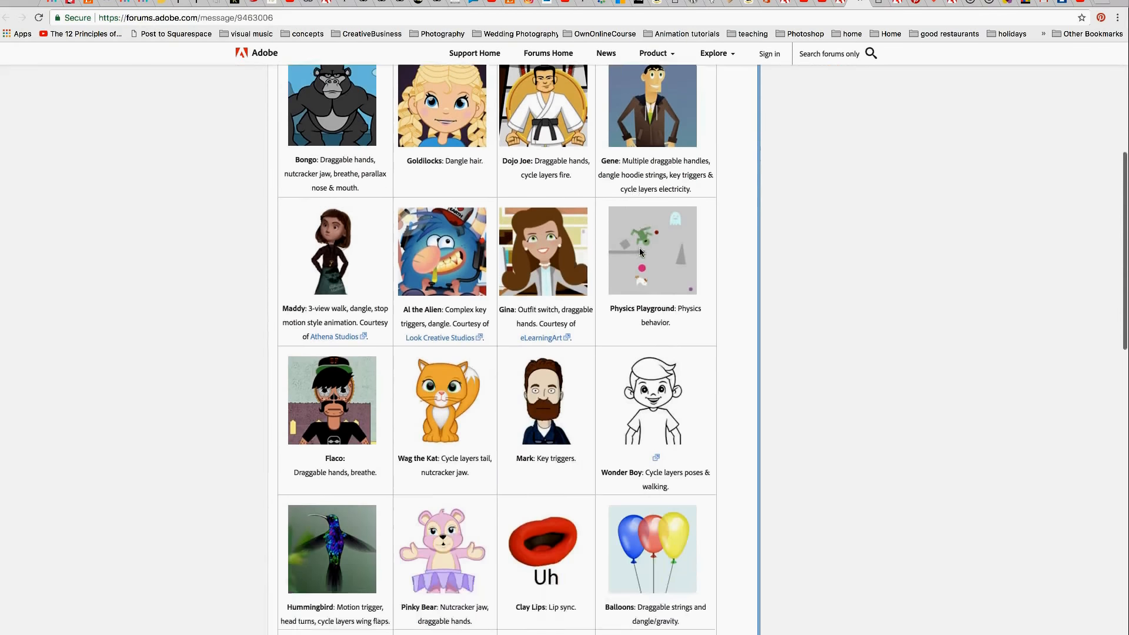
{"action": "scroll", "coordinate": [640, 251], "scroll_direction": "up", "scroll_amount": 5}
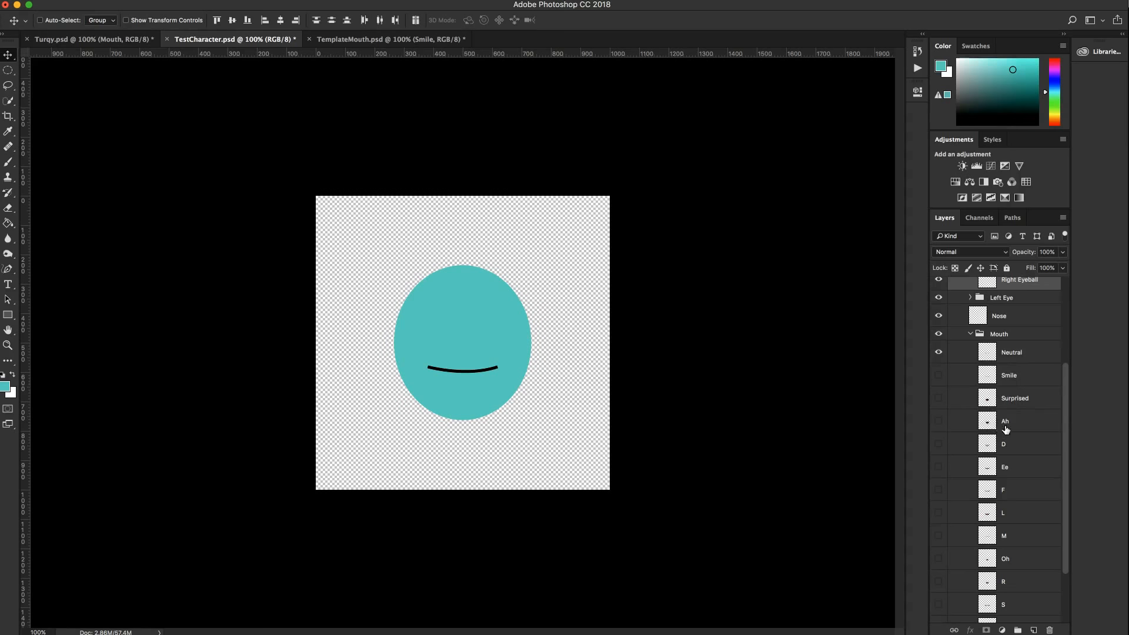
Back in Photoshop, toggle the Mouth group's visibility off and on and collapse the group.
{"action": "left_click", "coordinate": [938, 335]}
{"action": "left_click", "coordinate": [939, 336]}
{"action": "left_click", "coordinate": [970, 334]}
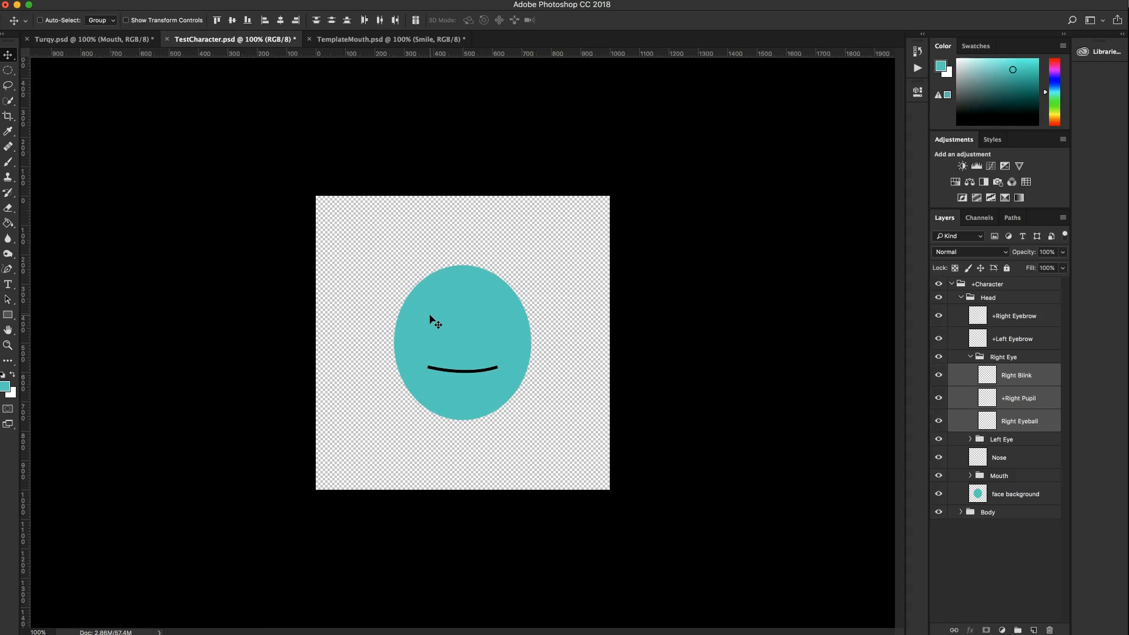
Make a circular selection for the eye on the upper left of the face and fill it white on the Right Eyeball layer.
{"action": "left_click", "coordinate": [8, 72]}
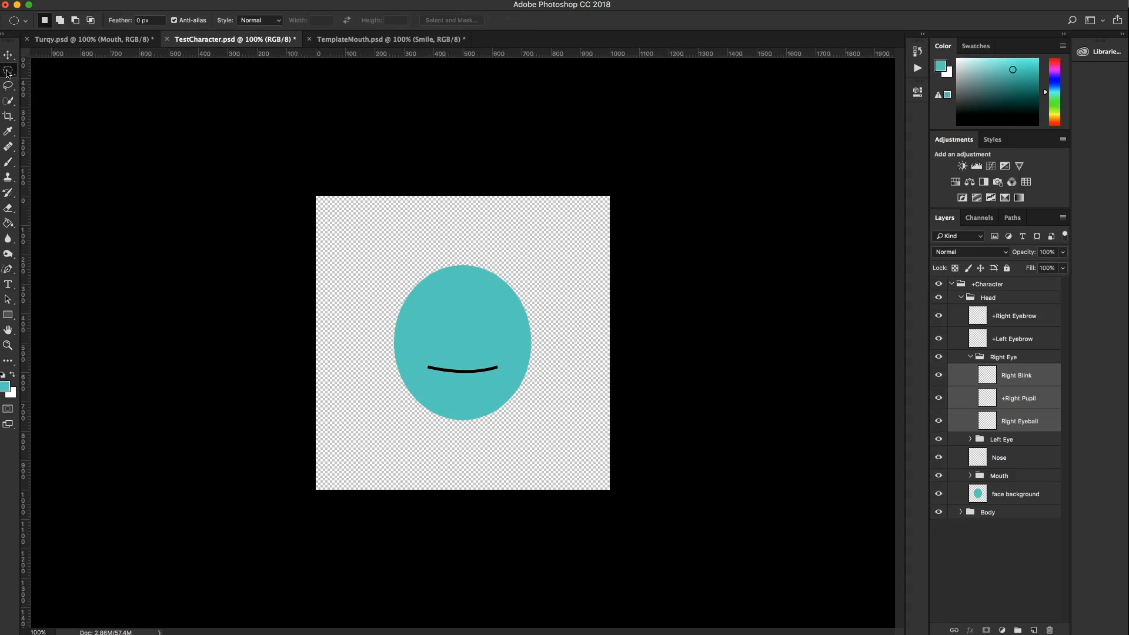
{"action": "left_click", "coordinate": [13, 375]}
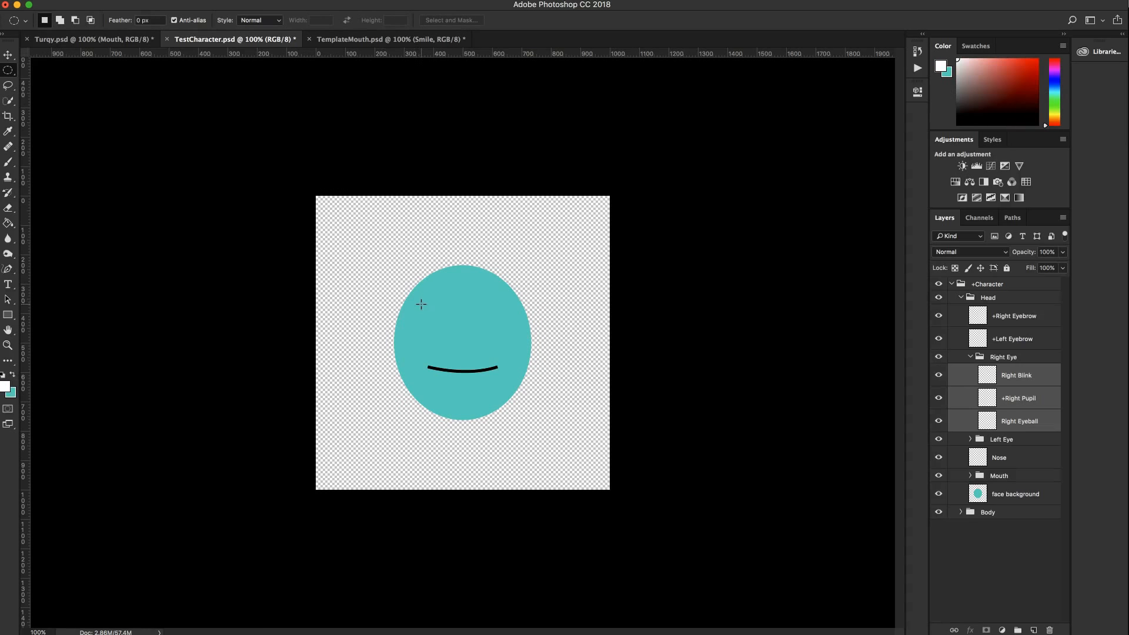
{"action": "left_click_drag", "start_coordinate": [416, 303], "coordinate": [444, 332]}
{"action": "key", "text": "g"}
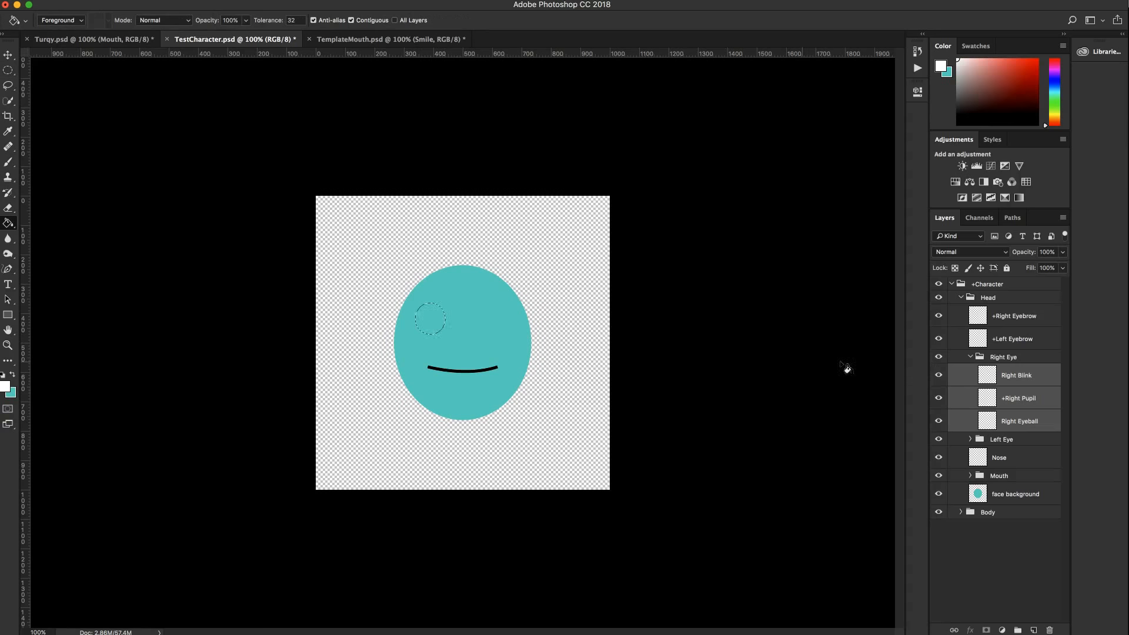
{"action": "left_click", "coordinate": [1034, 377]}
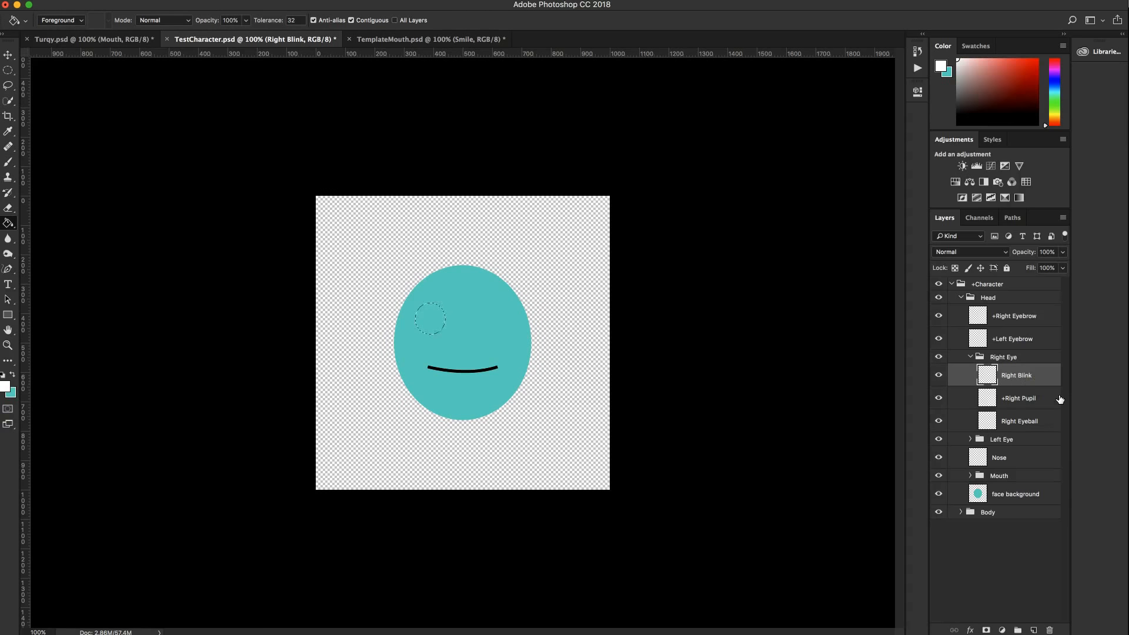
{"action": "left_click", "coordinate": [1047, 419]}
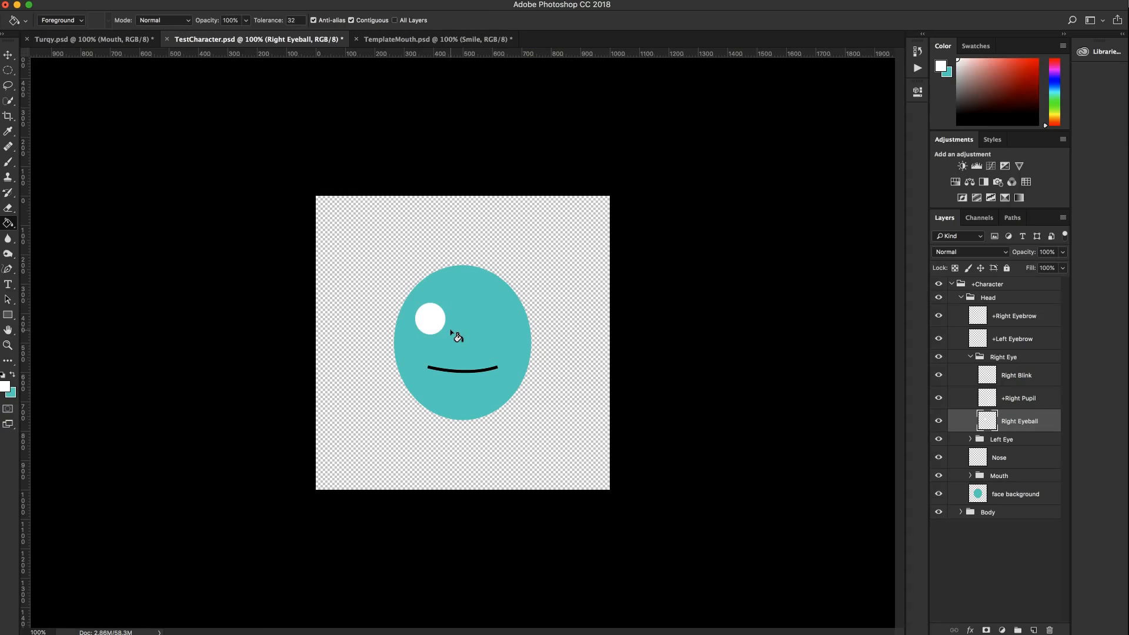
Draw a black ellipse about 35 × 38 px on the +Right Pupil layer and move it to the centre of the white eyeball.
{"action": "left_click", "coordinate": [1026, 399]}
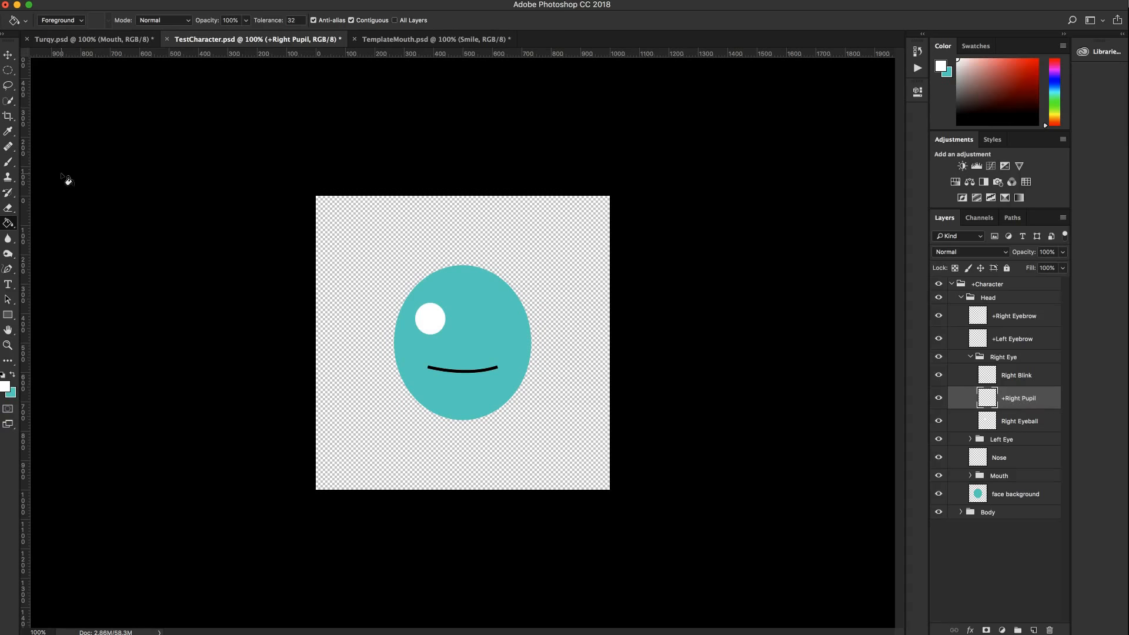
{"action": "left_click", "coordinate": [3, 375]}
{"action": "left_click", "coordinate": [15, 322]}
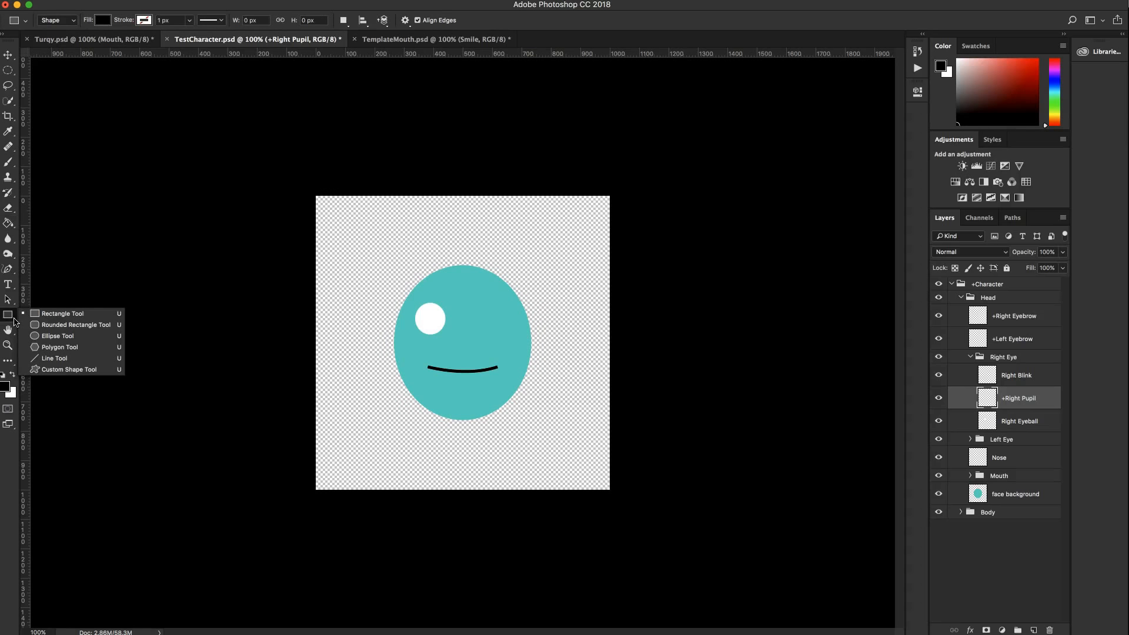
{"action": "left_click", "coordinate": [43, 336]}
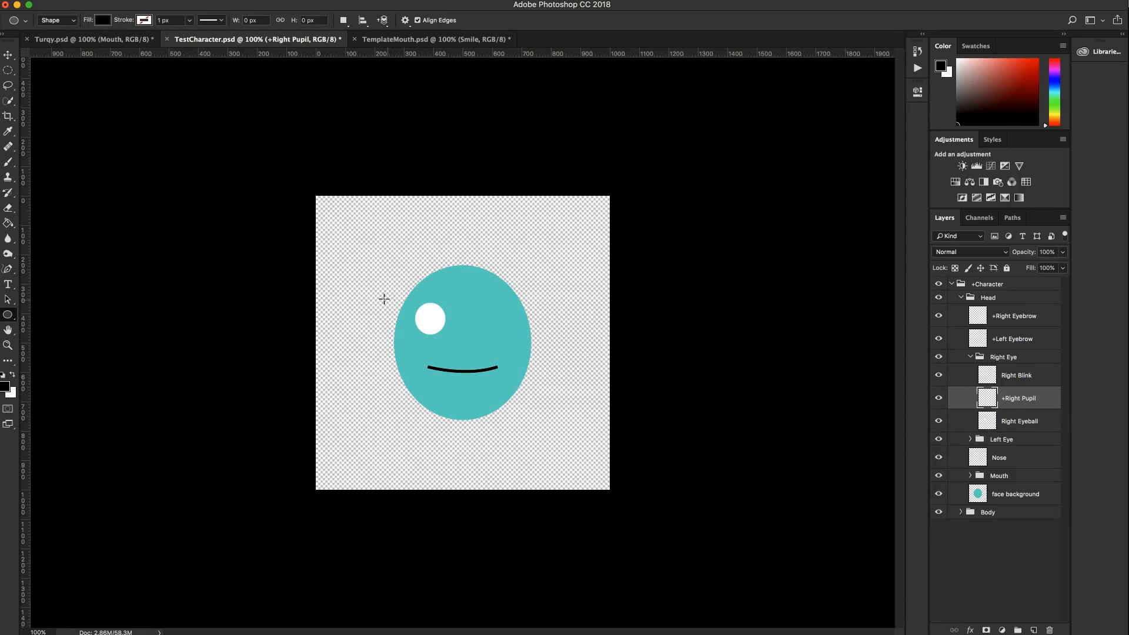
{"action": "left_click_drag", "start_coordinate": [356, 294], "coordinate": [372, 311]}
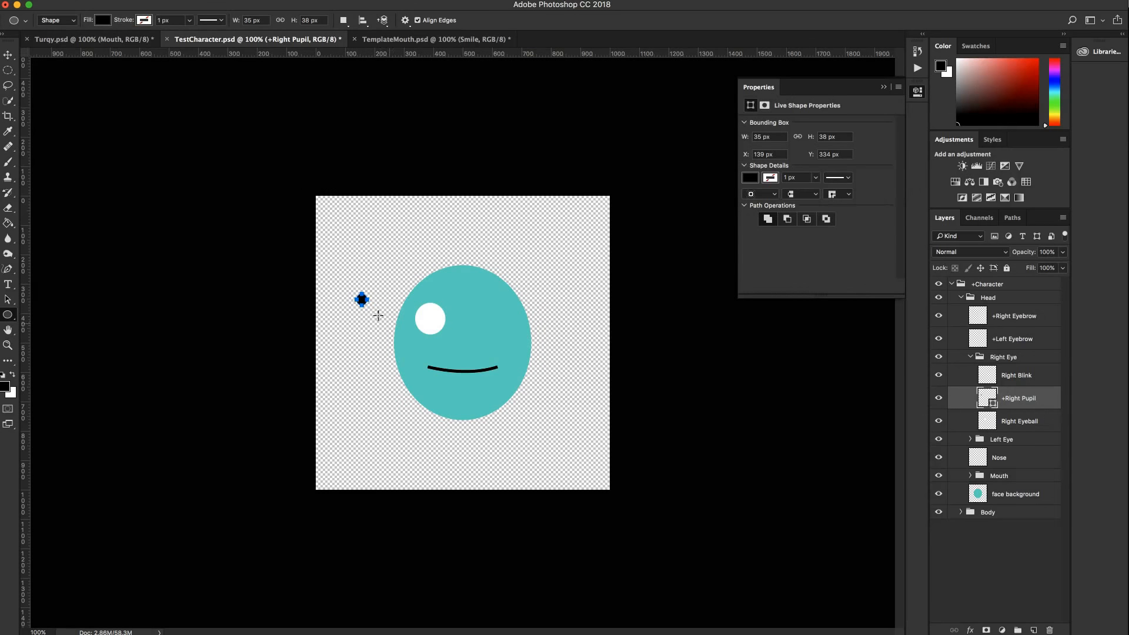
{"action": "left_click", "coordinate": [8, 54]}
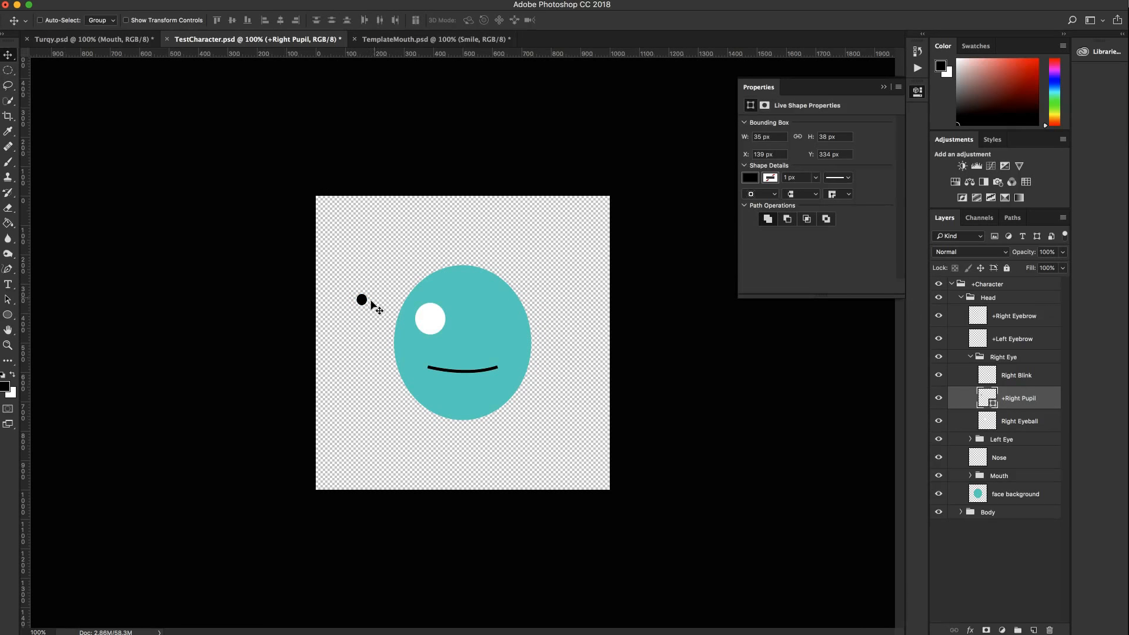
{"action": "left_click_drag", "start_coordinate": [364, 305], "coordinate": [432, 322]}
Try drawing a thin black rectangle about 106 × 8 px across the eye on the Right Blink layer and nudging it vertically.
{"action": "left_click", "coordinate": [1032, 376]}
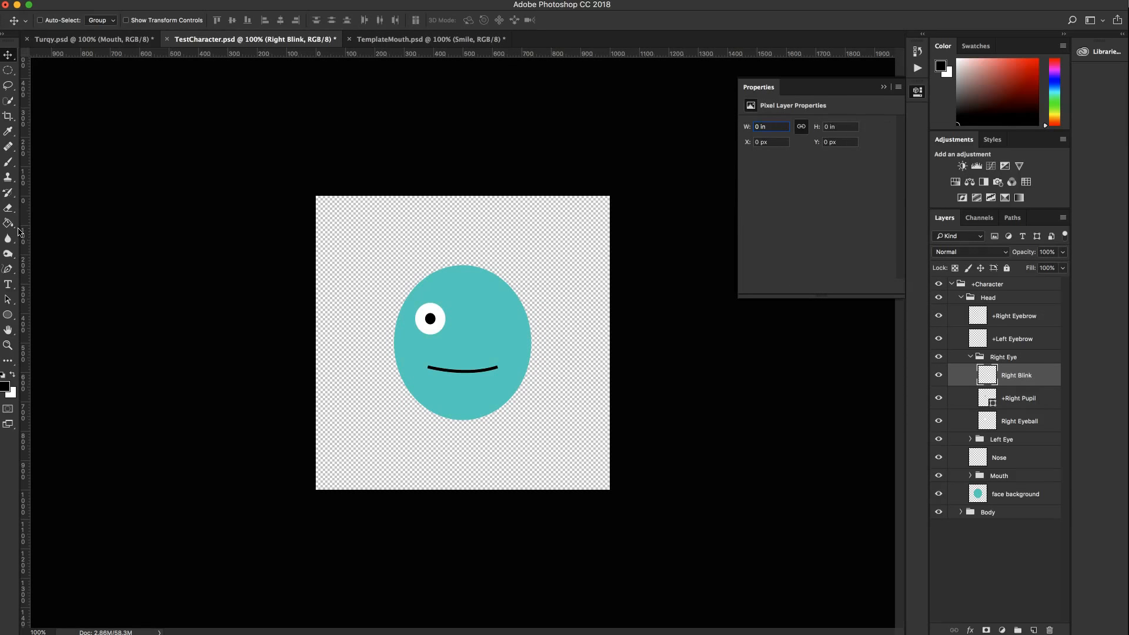
{"action": "left_click", "coordinate": [13, 317]}
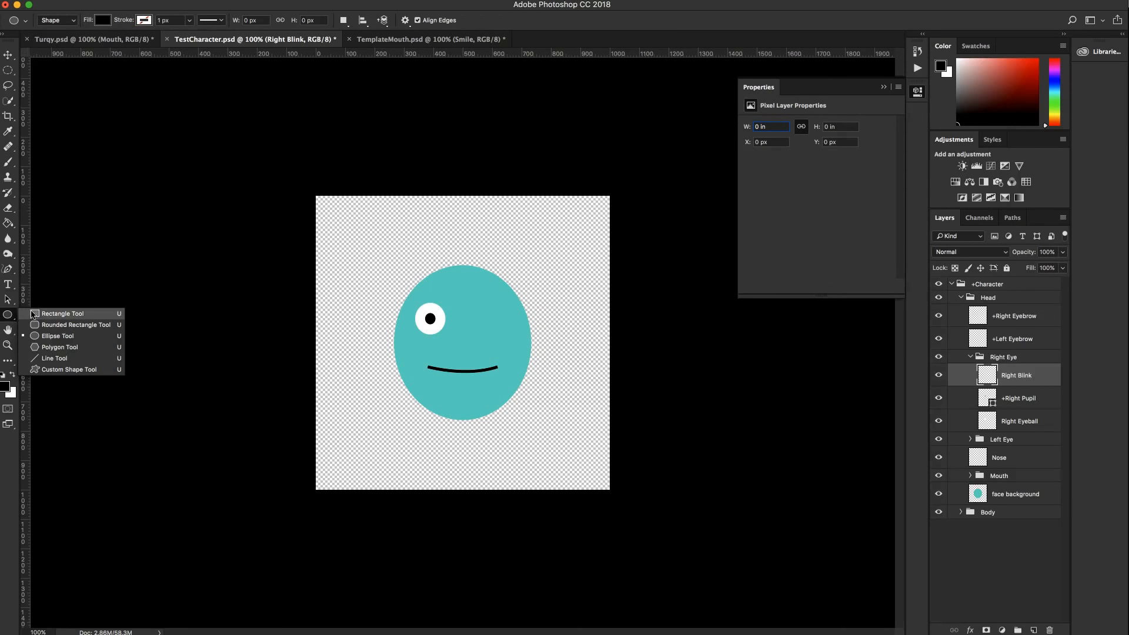
{"action": "left_click", "coordinate": [37, 314]}
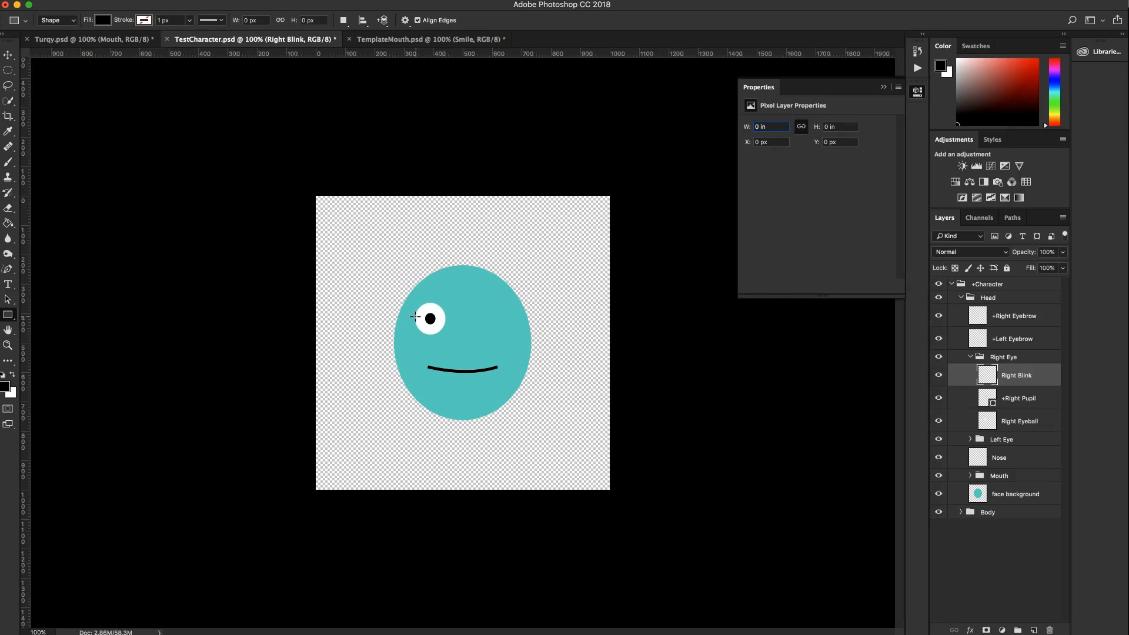
{"action": "left_click_drag", "start_coordinate": [414, 317], "coordinate": [446, 319]}
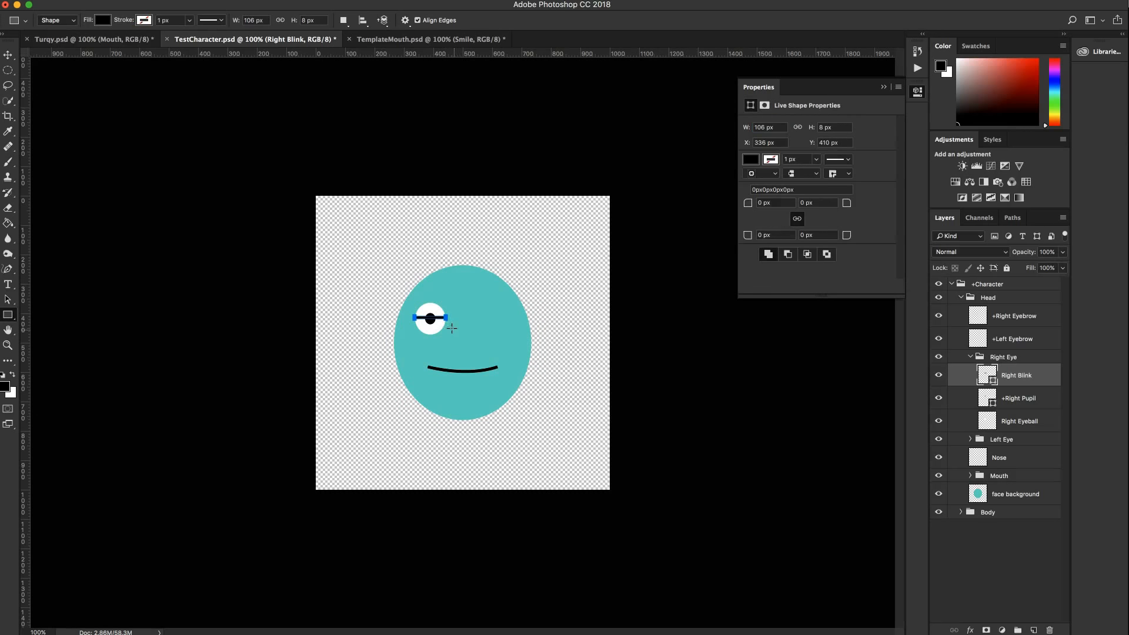
{"action": "left_click", "coordinate": [7, 55]}
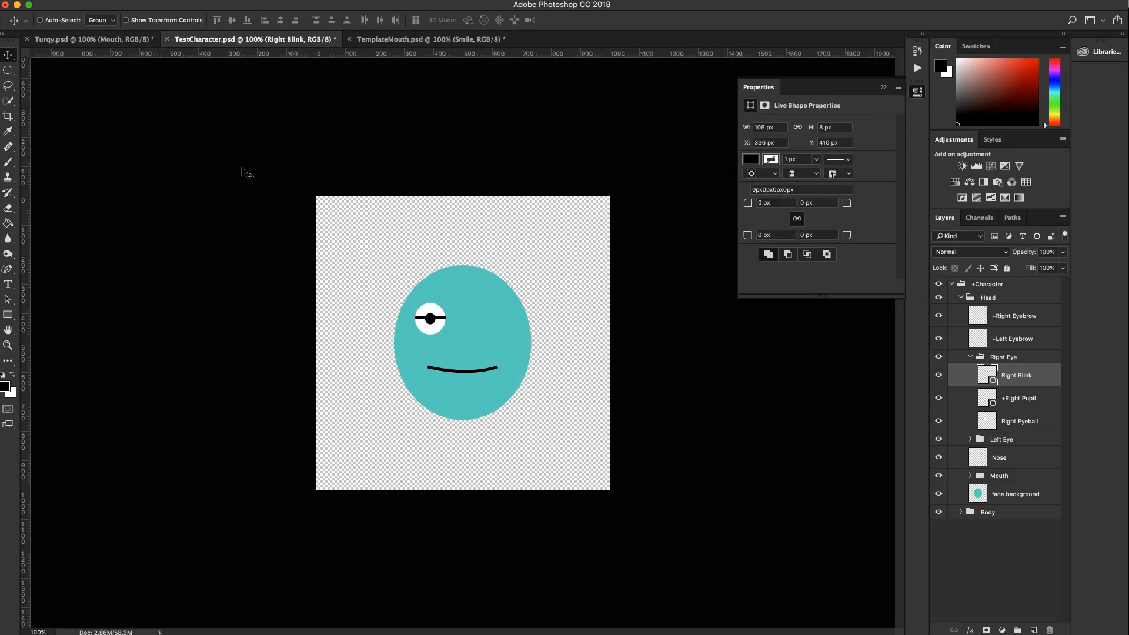
{"action": "key", "text": "Down"}
{"action": "key", "text": "Down"}
{"action": "key", "text": "Up"}
{"action": "key", "text": "Up"}
{"action": "key", "text": "Up"}
{"action": "left_click", "coordinate": [254, 174]}
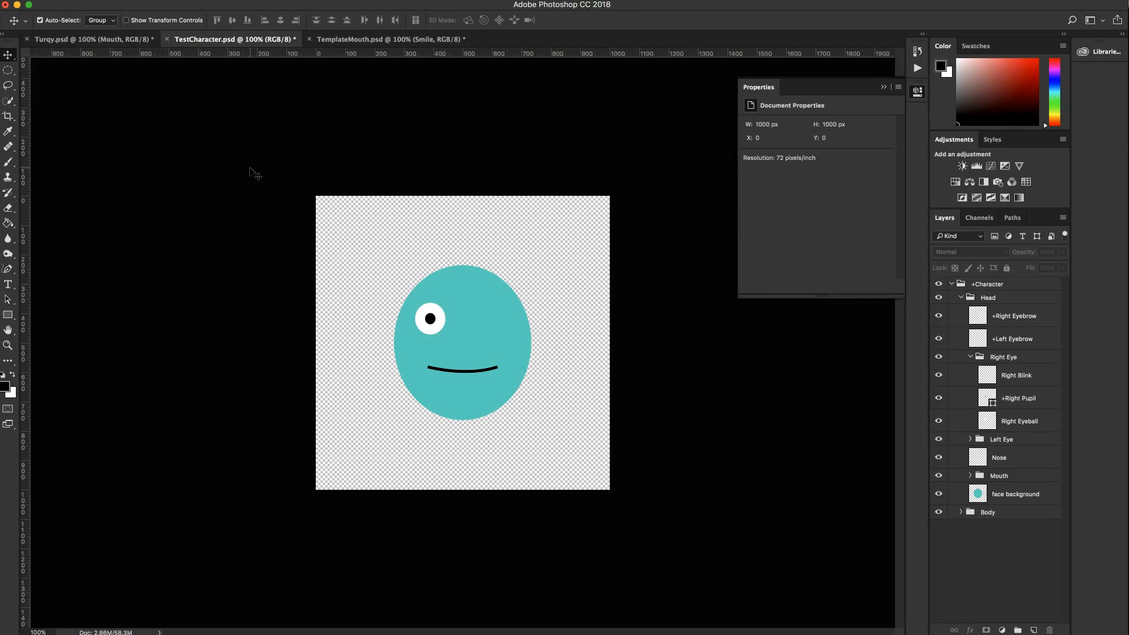
Review the document's recent history states.
{"action": "key", "text": "super+equal"}
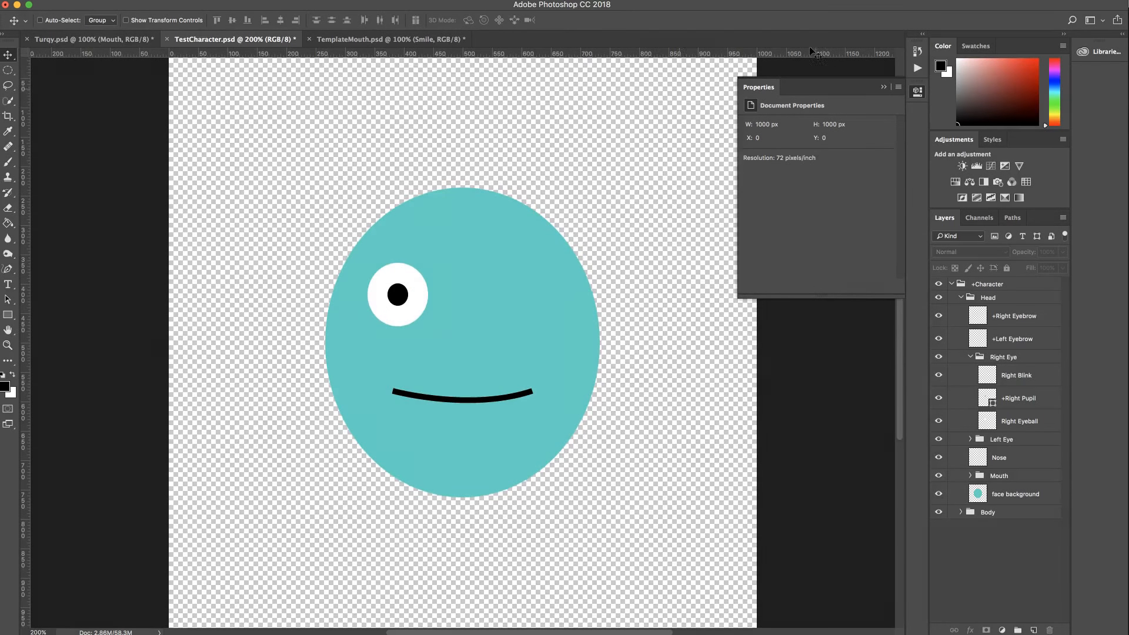
{"action": "left_click", "coordinate": [883, 87]}
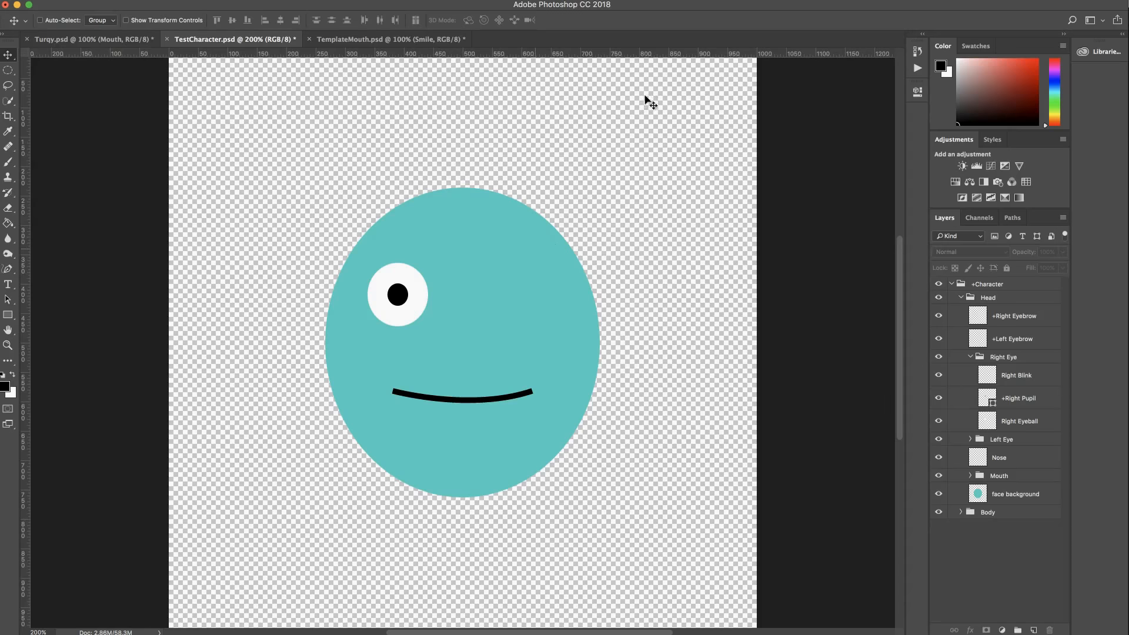
{"action": "left_click", "coordinate": [918, 52]}
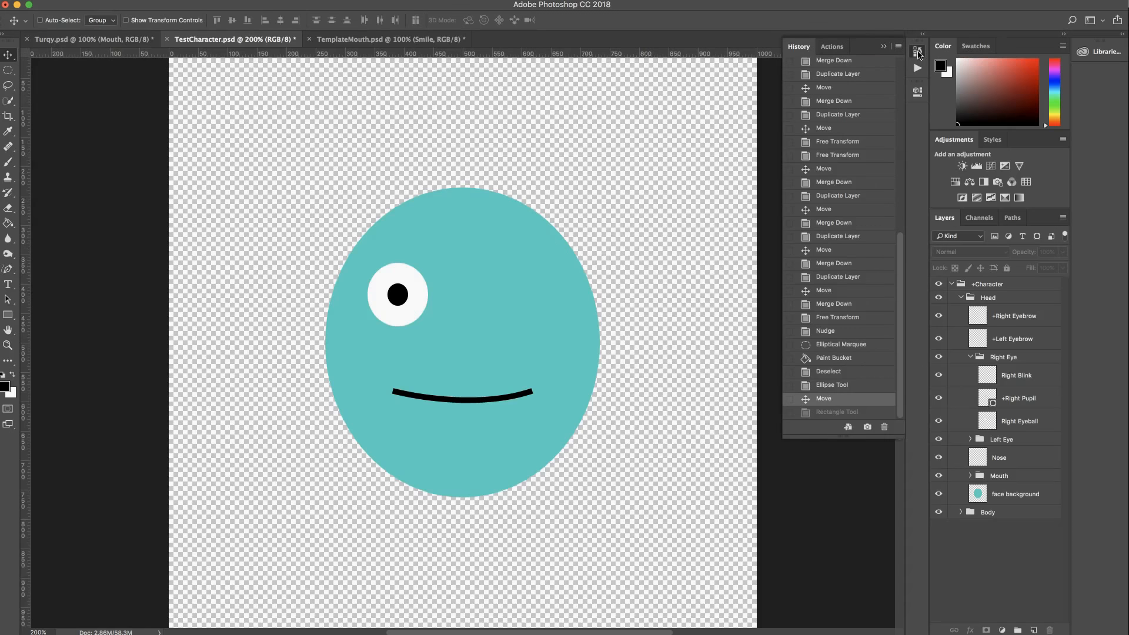
{"action": "left_click", "coordinate": [918, 52]}
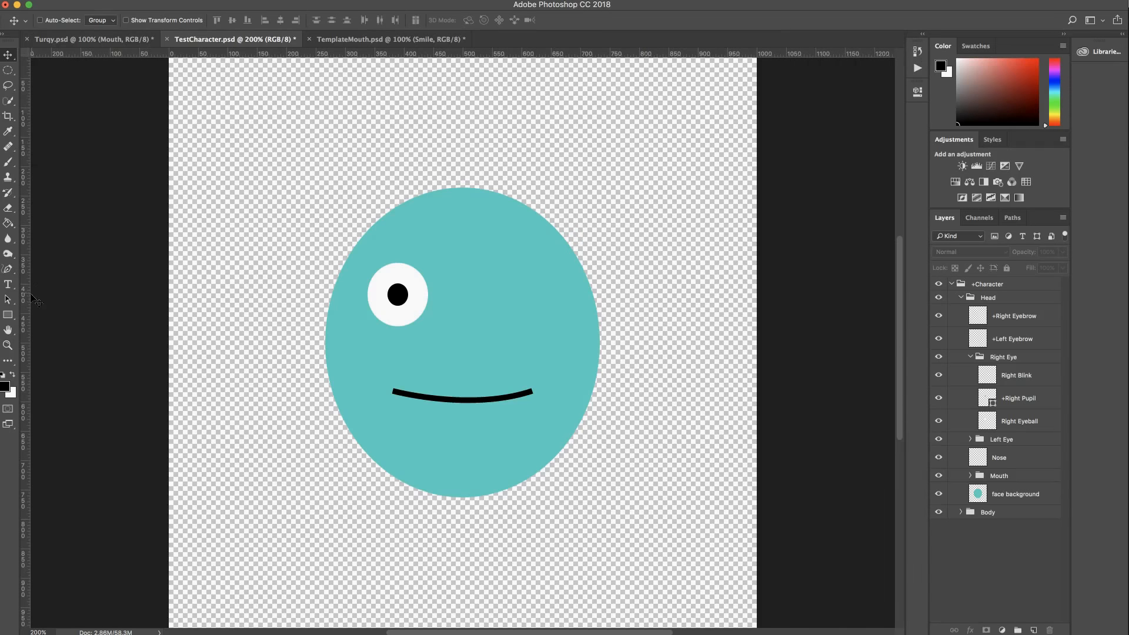
Try a black rectangle about 102 × 16 px across the eye, nudge it into line with the pupil, and delete its layer.
{"action": "scroll", "coordinate": [34, 298], "scroll_direction": "up", "scroll_amount": 1}
{"action": "left_click", "coordinate": [11, 316]}
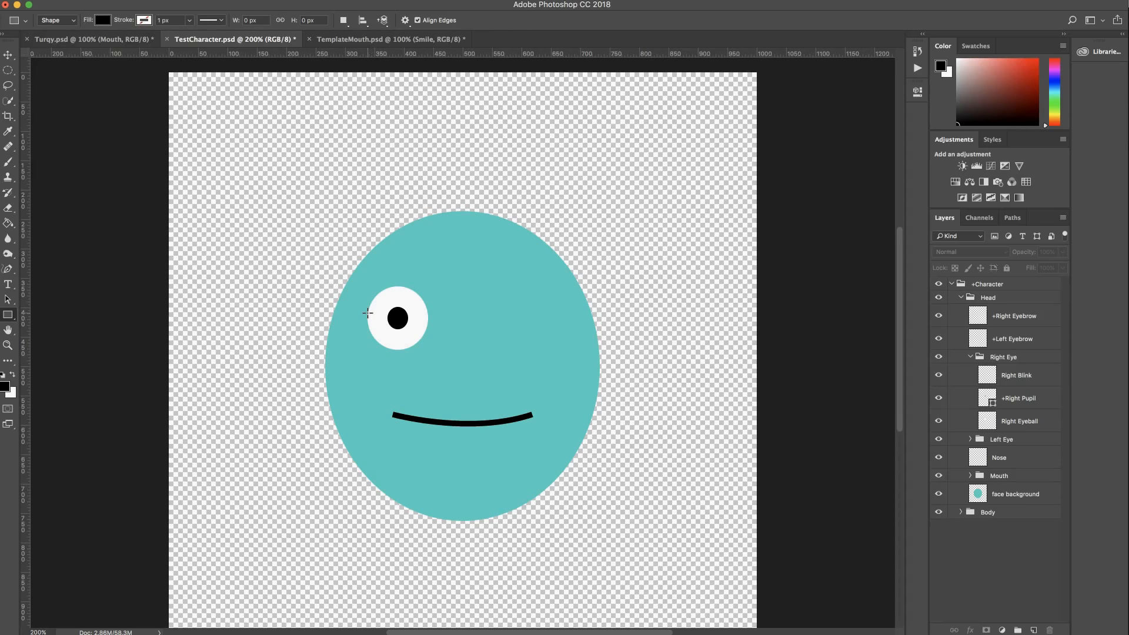
{"action": "left_click_drag", "start_coordinate": [368, 313], "coordinate": [428, 320]}
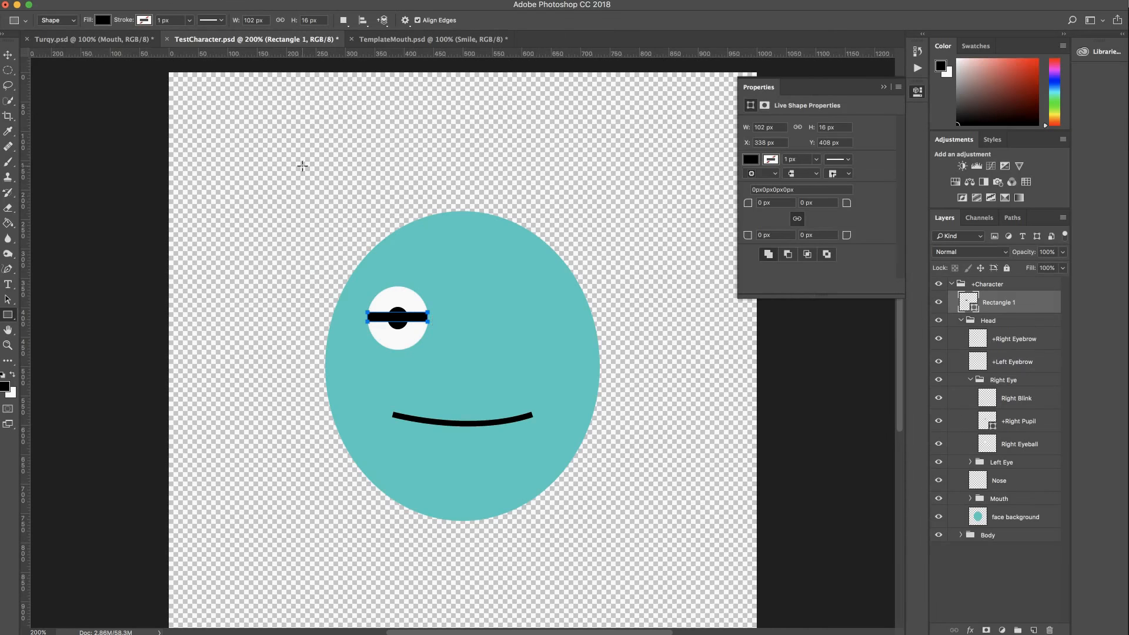
{"action": "left_click", "coordinate": [12, 57]}
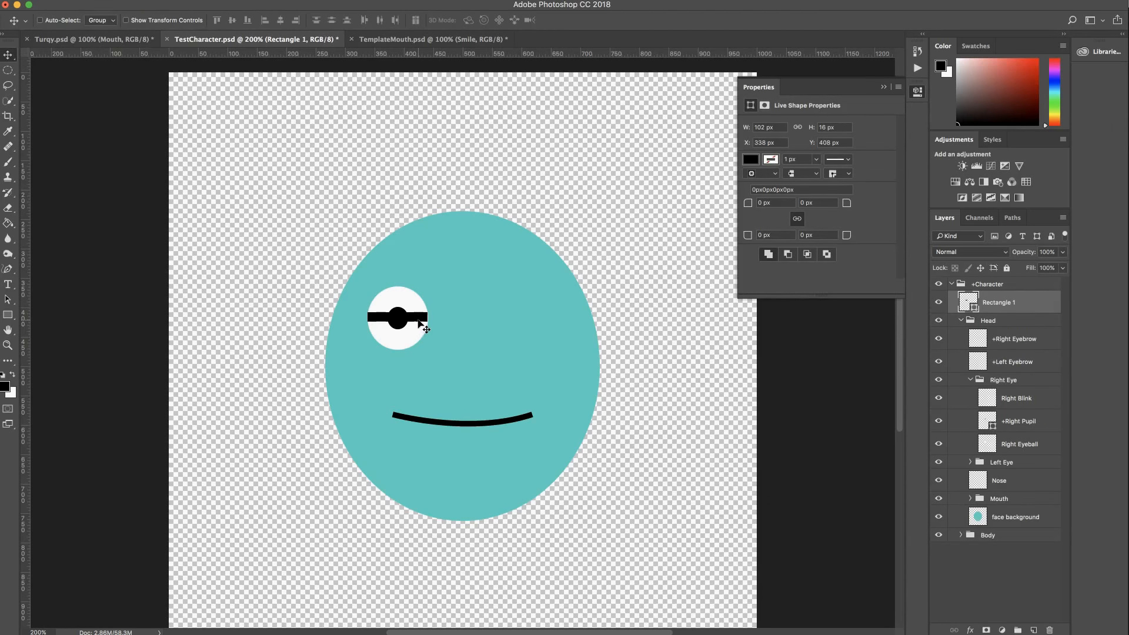
{"action": "key", "text": "Down"}
{"action": "key", "text": "Down"}
{"action": "key", "text": "Down"}
{"action": "key", "text": "Down"}
{"action": "key", "text": "Down"}
{"action": "left_click_drag", "start_coordinate": [418, 295], "coordinate": [418, 291]}
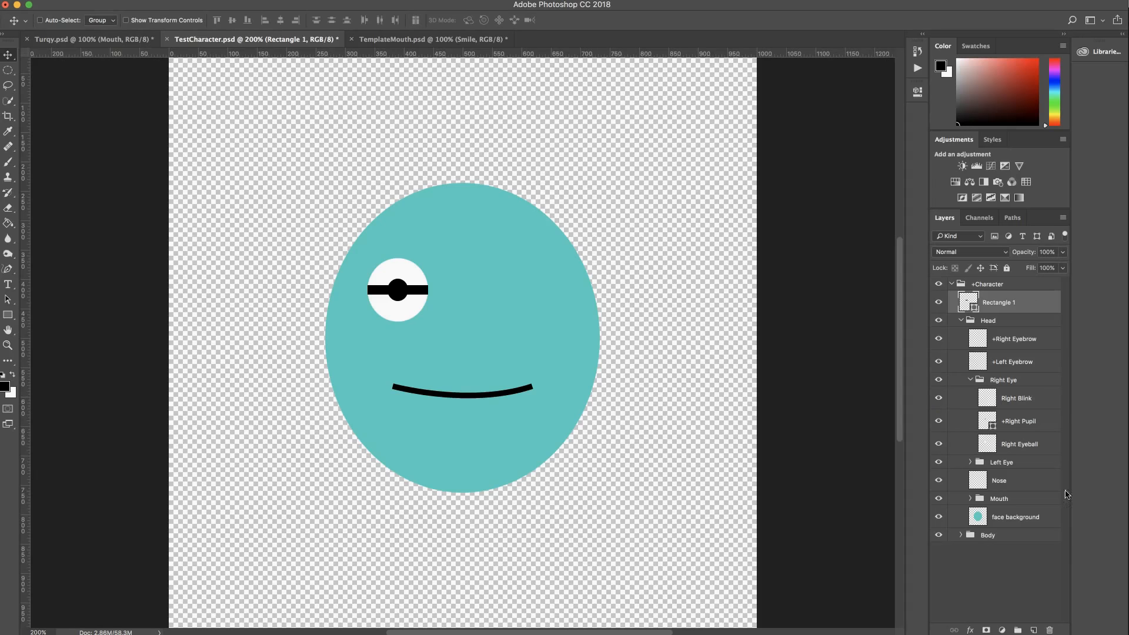
{"action": "left_click", "coordinate": [1050, 631]}
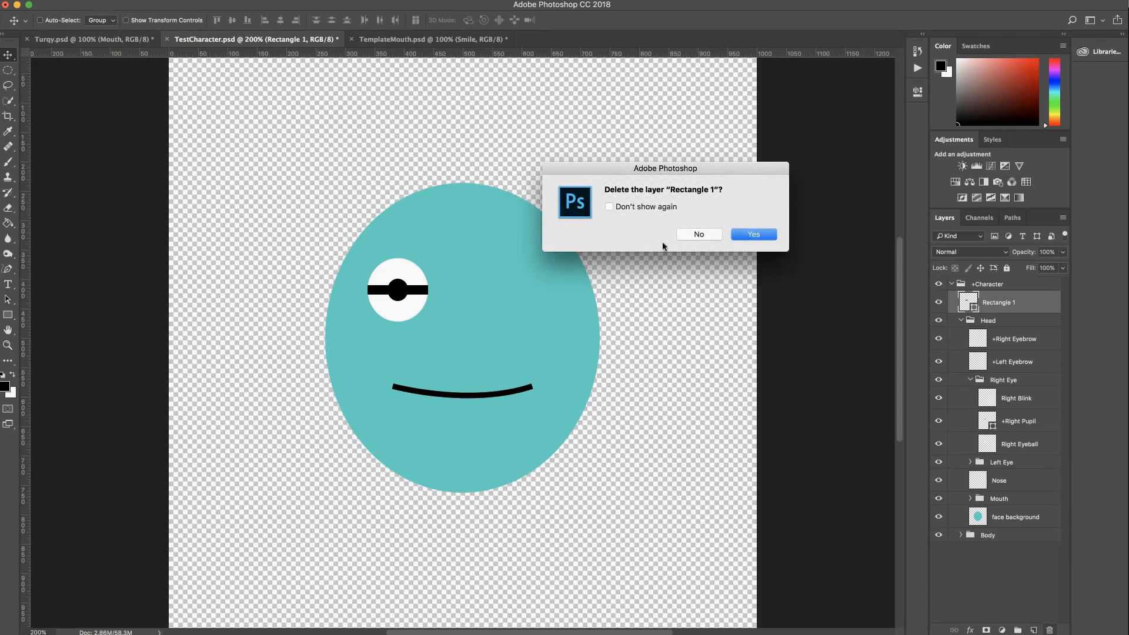
{"action": "left_click", "coordinate": [756, 234]}
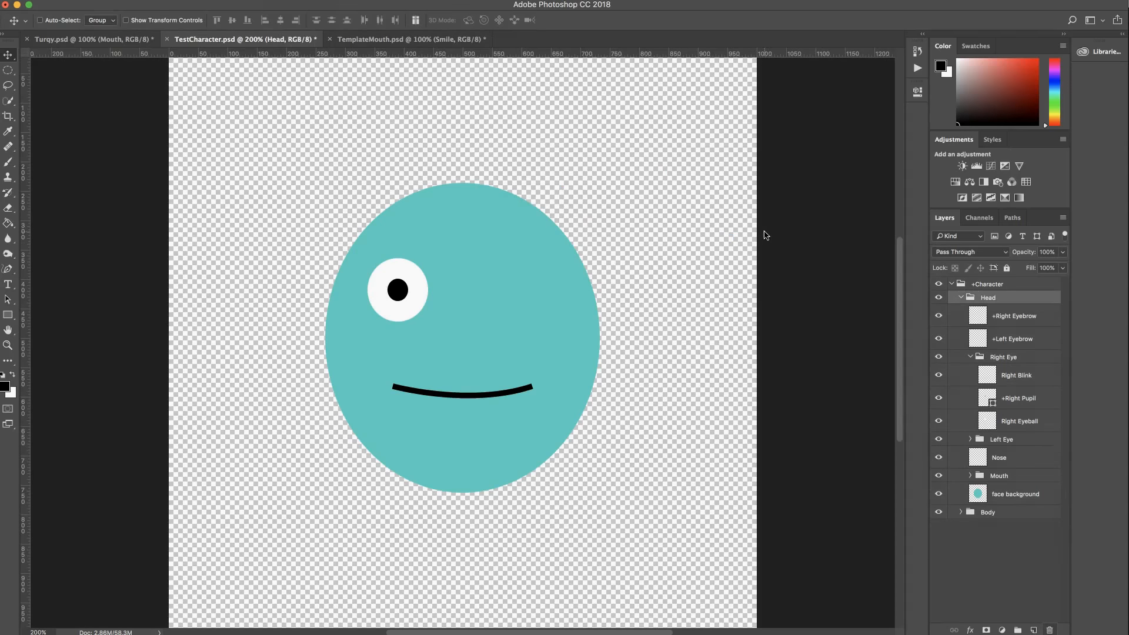
Draw a black rectangle about 106 × 13 px across the eye on the Right Blink layer and centre it vertically on the pupil.
{"action": "left_click", "coordinate": [1022, 377]}
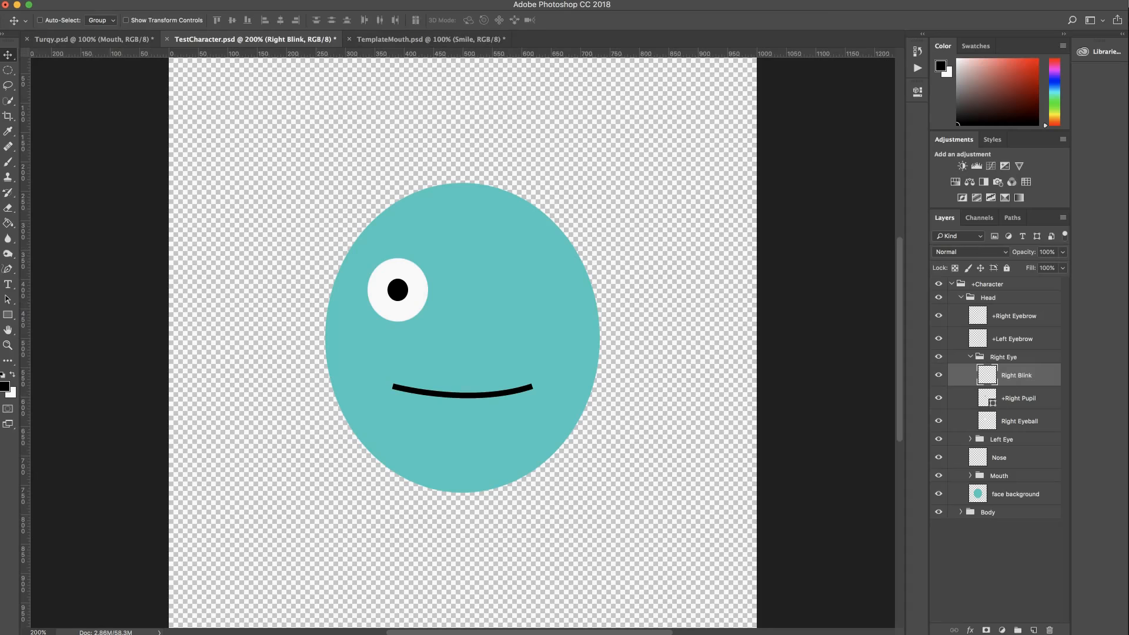
{"action": "left_click", "coordinate": [8, 315]}
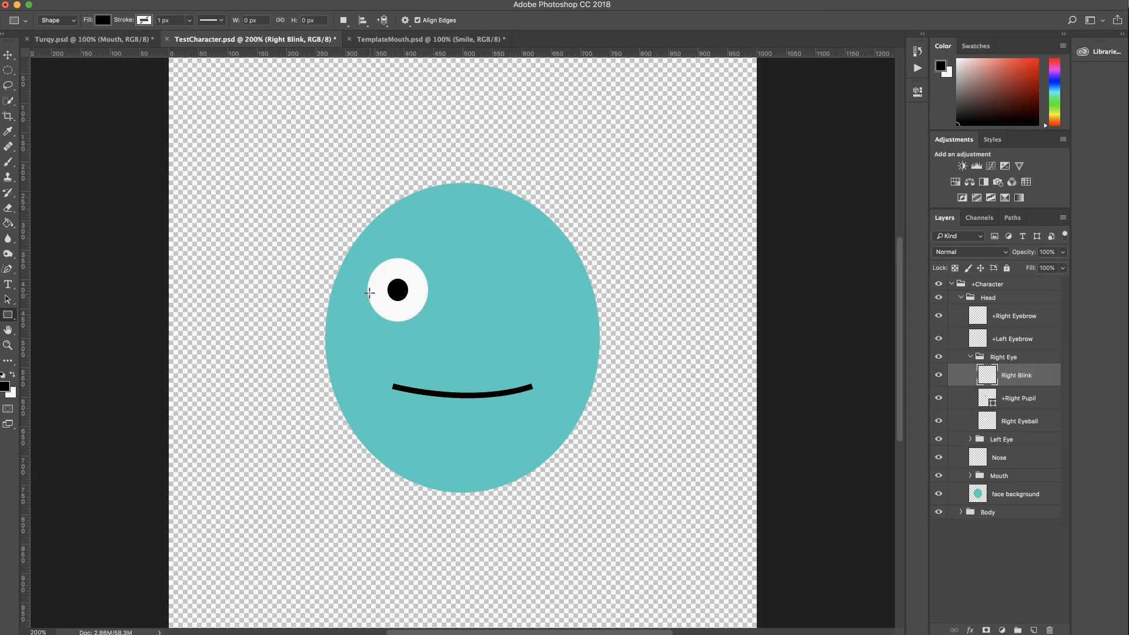
{"action": "mouse_move", "coordinate": [367, 282]}
{"action": "left_mouse_down"}
{"action": "mouse_move", "coordinate": [420, 278]}
{"action": "mouse_move", "coordinate": [430, 290]}
{"action": "left_mouse_up"}
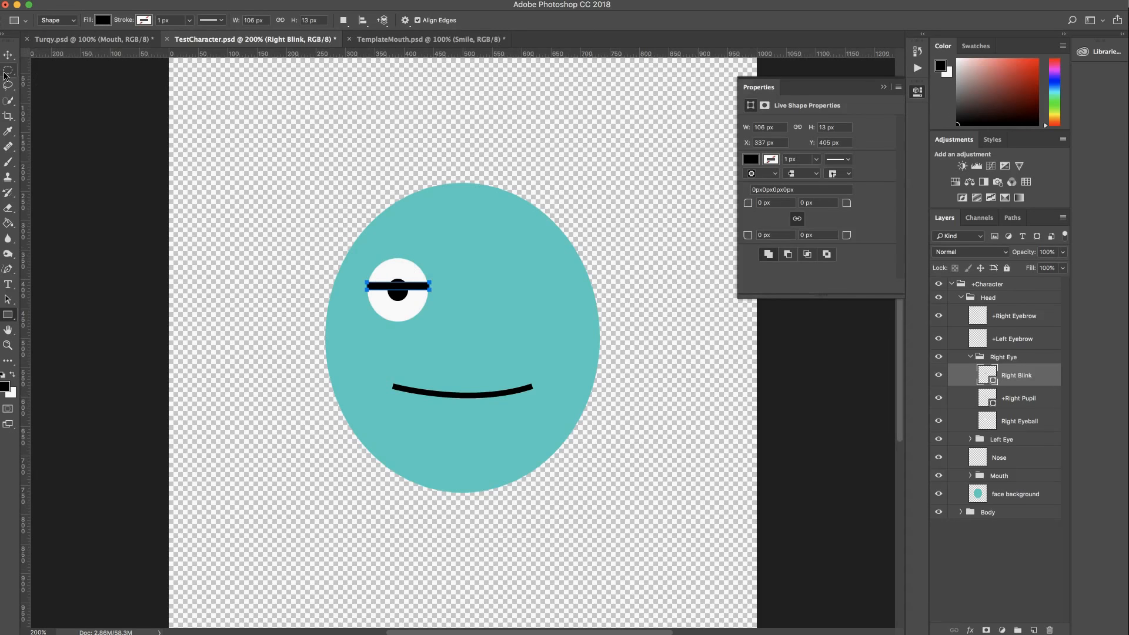
{"action": "left_click", "coordinate": [8, 55]}
{"action": "left_click_drag", "start_coordinate": [414, 289], "coordinate": [414, 294]}
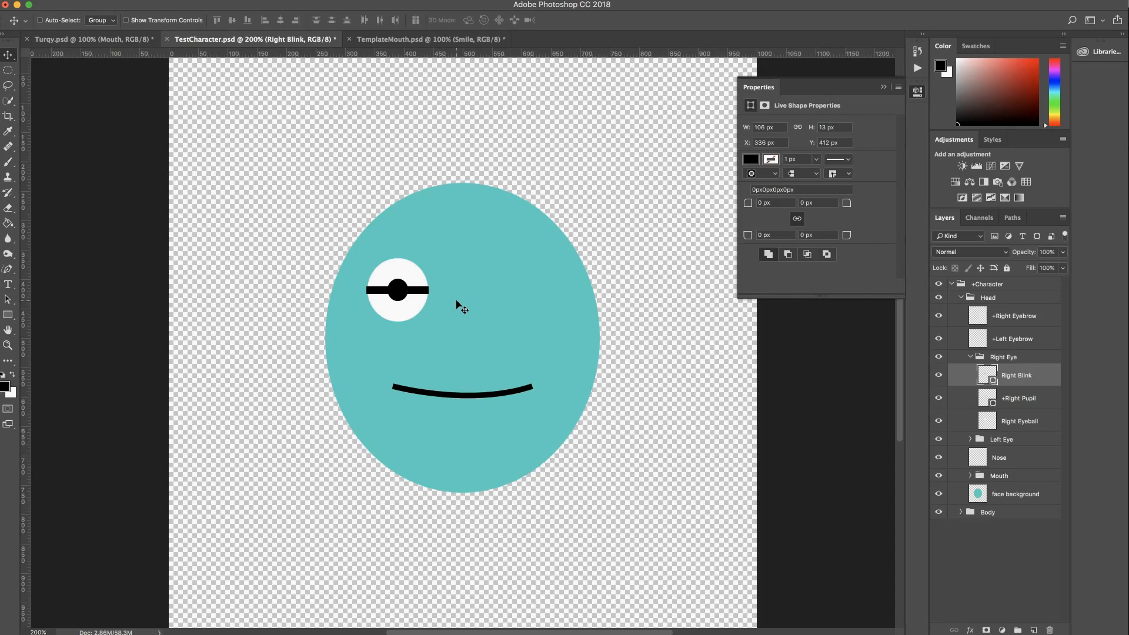
{"action": "scroll", "coordinate": [462, 303], "scroll_direction": "down", "scroll_amount": 2}
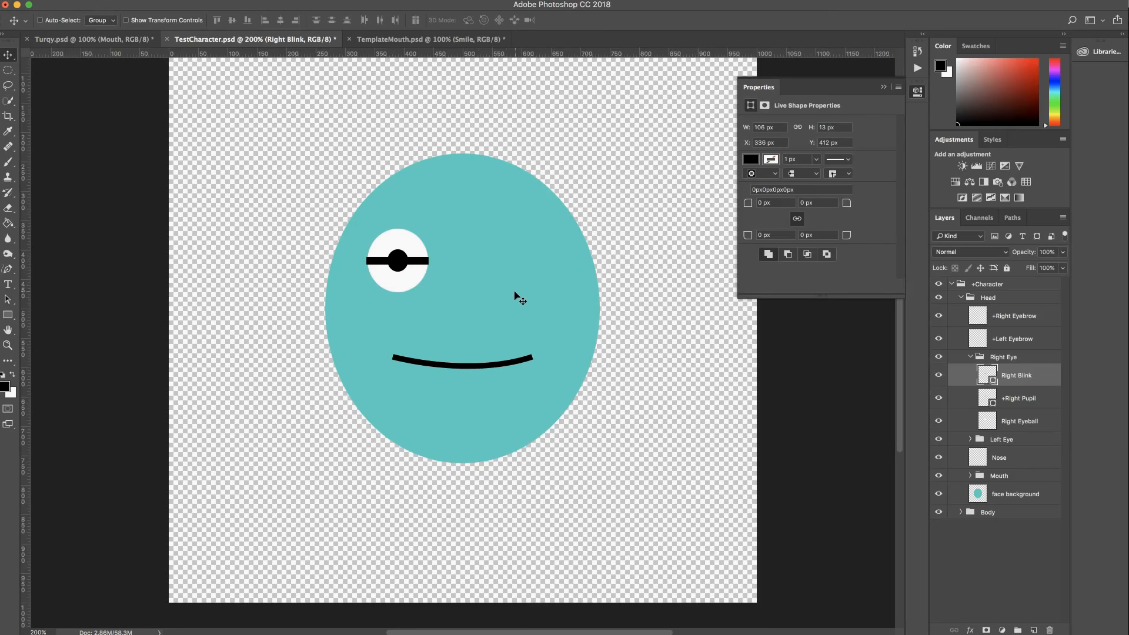
{"action": "left_click", "coordinate": [884, 87]}
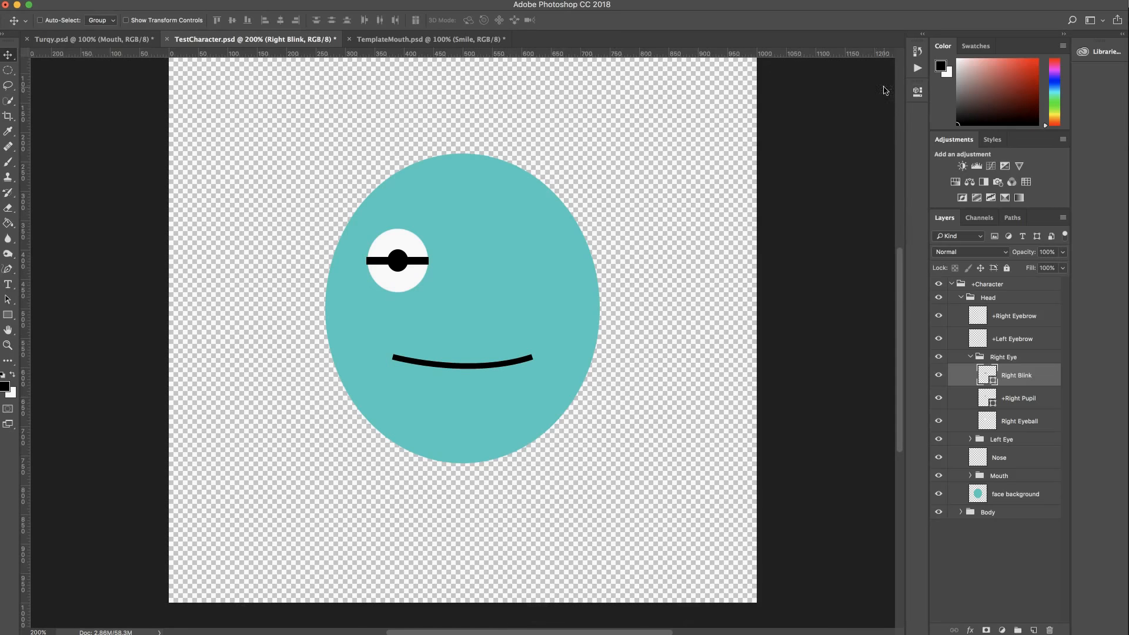
Check the Right Blink, +Right Pupil and Right Eyeball layers by toggling their visibility, leaving Right Blink hidden.
{"action": "left_click", "coordinate": [940, 378]}
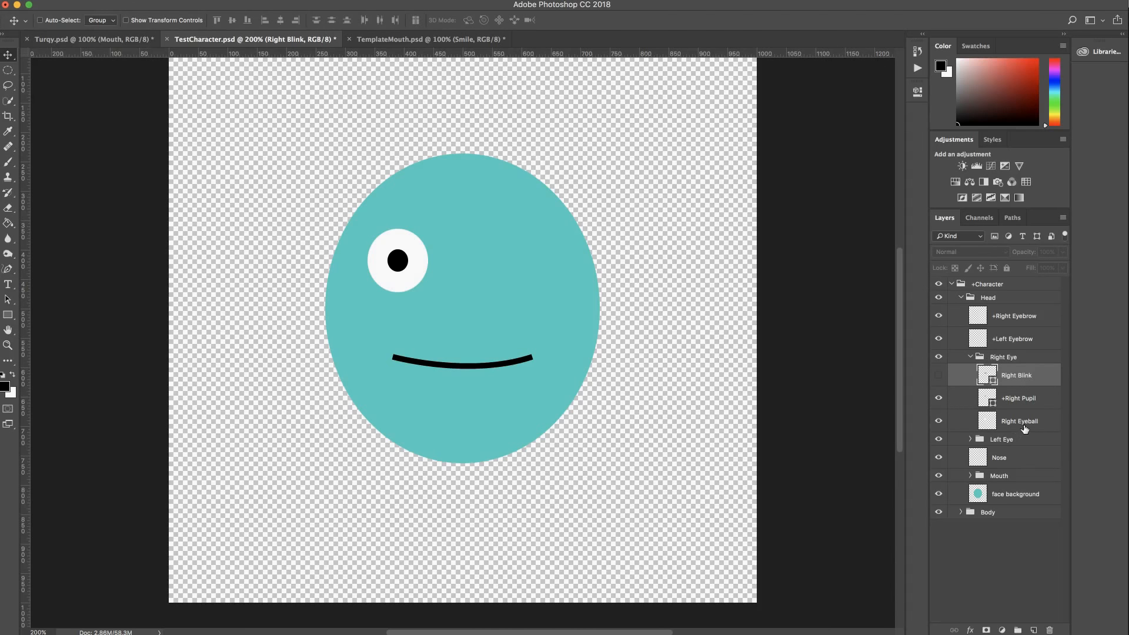
{"action": "left_click", "coordinate": [940, 398]}
{"action": "left_click", "coordinate": [939, 399]}
{"action": "left_click", "coordinate": [940, 422]}
{"action": "left_click", "coordinate": [940, 422]}
{"action": "left_click", "coordinate": [938, 376]}
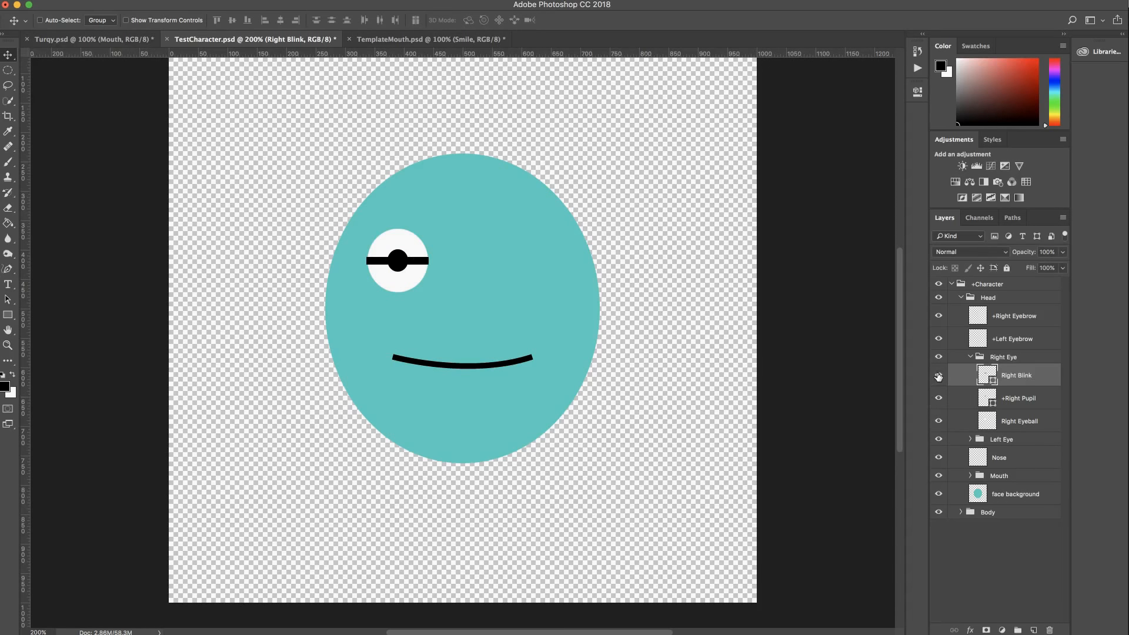
{"action": "left_click", "coordinate": [938, 377]}
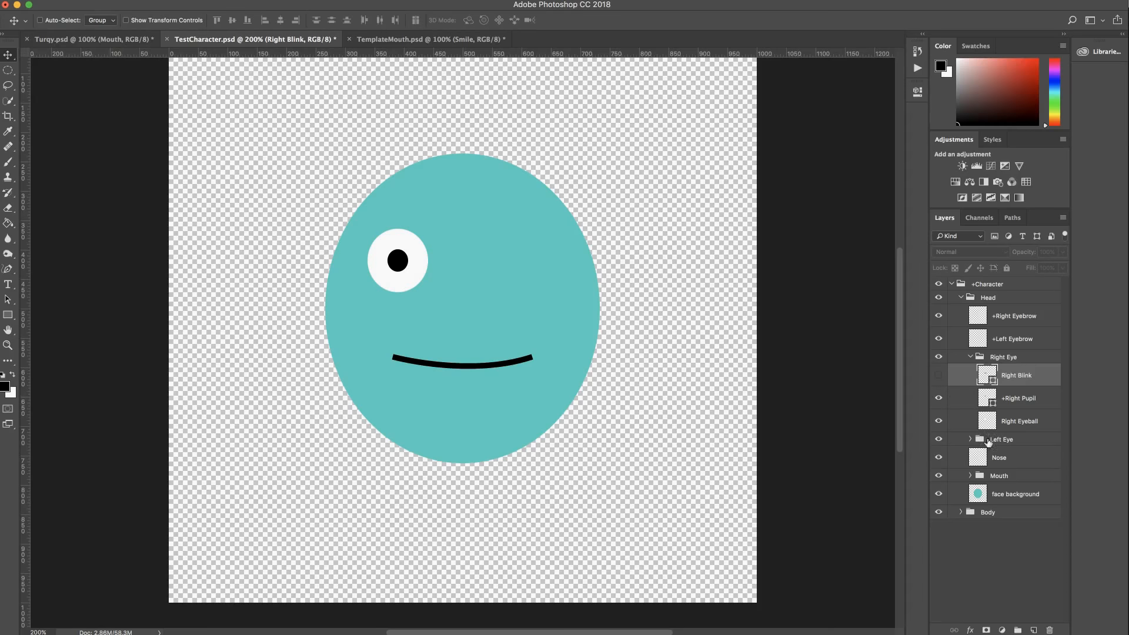
Delete the empty Left Blink, +Left Pupil and Left Eyeball layers from the Left Eye group.
{"action": "left_click", "coordinate": [970, 440]}
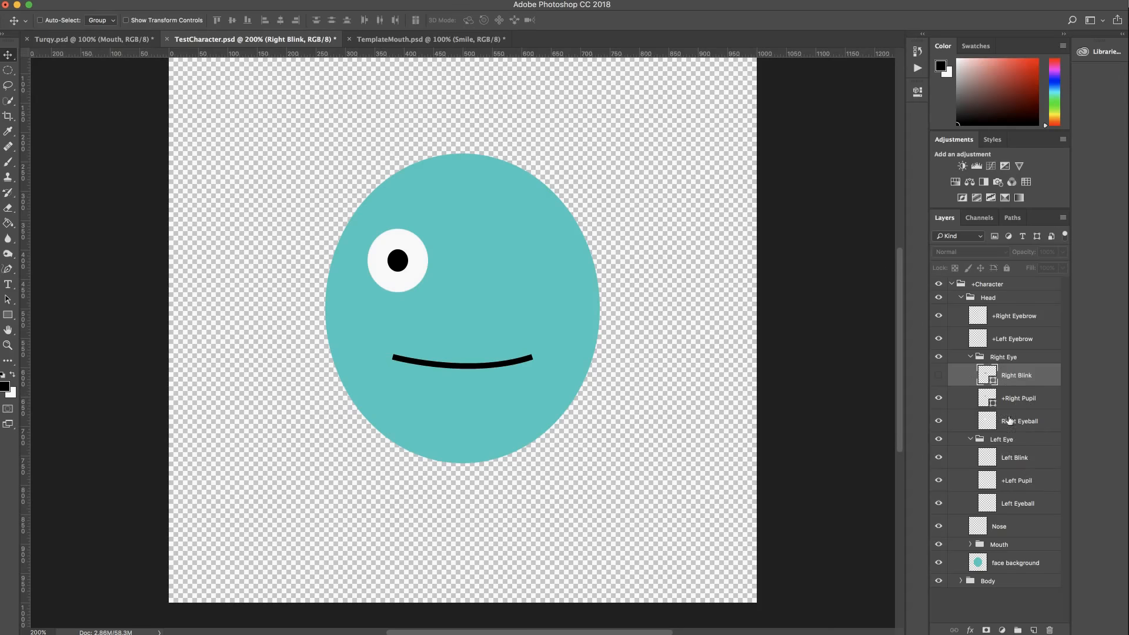
{"action": "left_click", "coordinate": [1029, 463]}
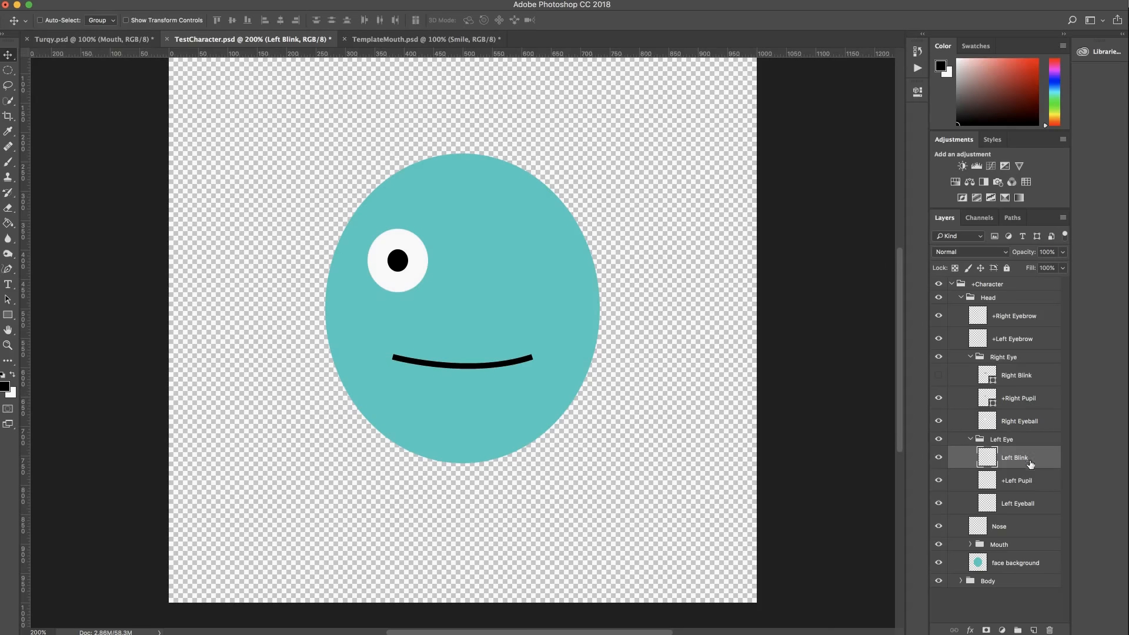
{"action": "left_click", "coordinate": [1031, 506], "text": "shift"}
{"action": "left_click", "coordinate": [1050, 630]}
{"action": "left_click", "coordinate": [768, 236]}
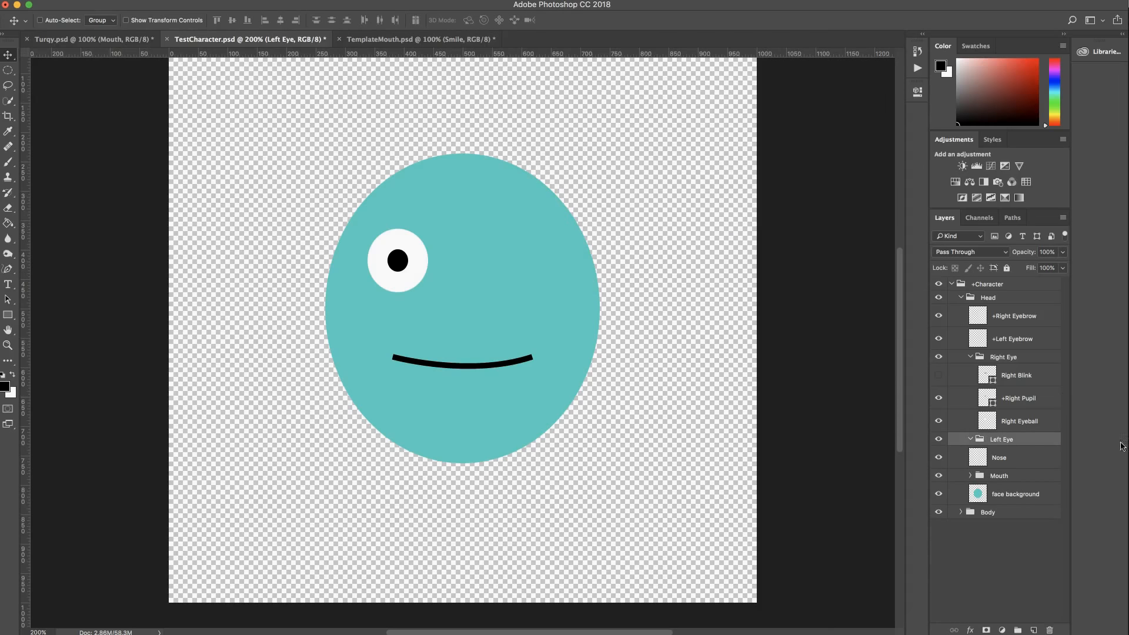
Duplicate the Right Blink, +Right Pupil and Right Eyeball layers into the Left Eye group.
{"action": "left_click", "coordinate": [1016, 377]}
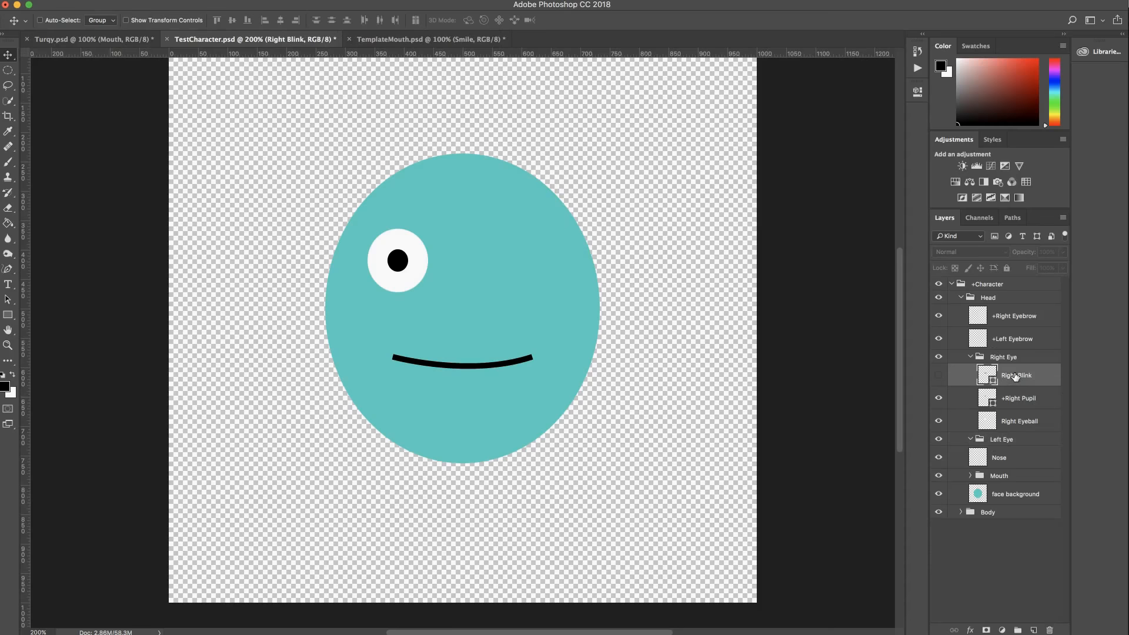
{"action": "left_click", "coordinate": [1034, 422], "text": "shift"}
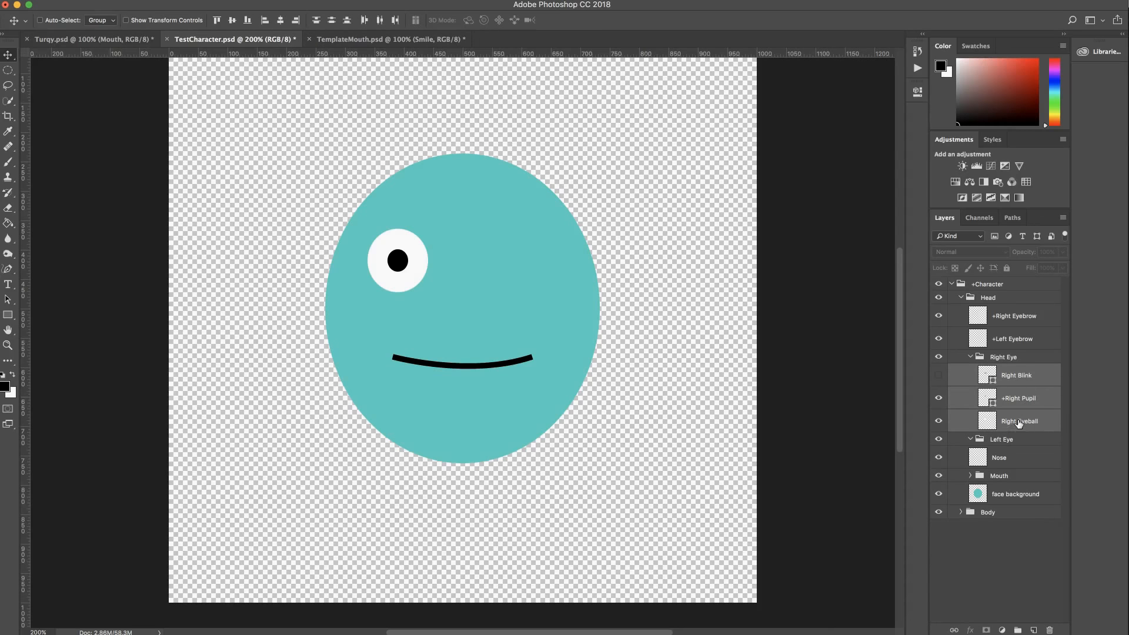
{"action": "left_click_drag", "start_coordinate": [1020, 423], "coordinate": [1007, 440]}
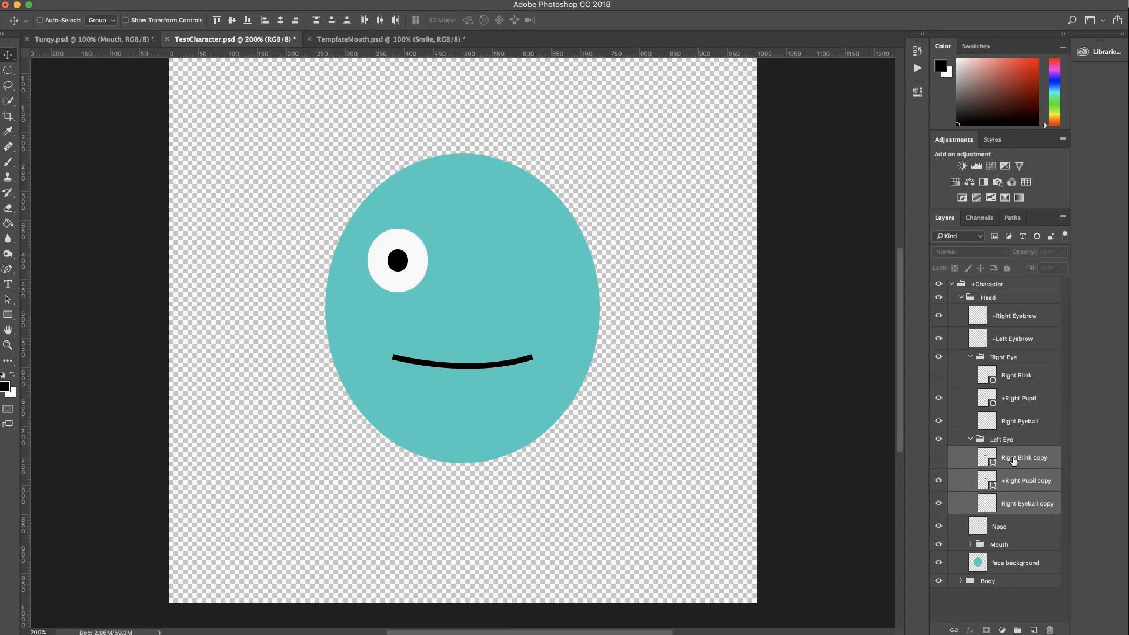
Rename the copied blink layer in the Left Eye group as Left Blink.
{"action": "left_click", "coordinate": [1013, 462]}
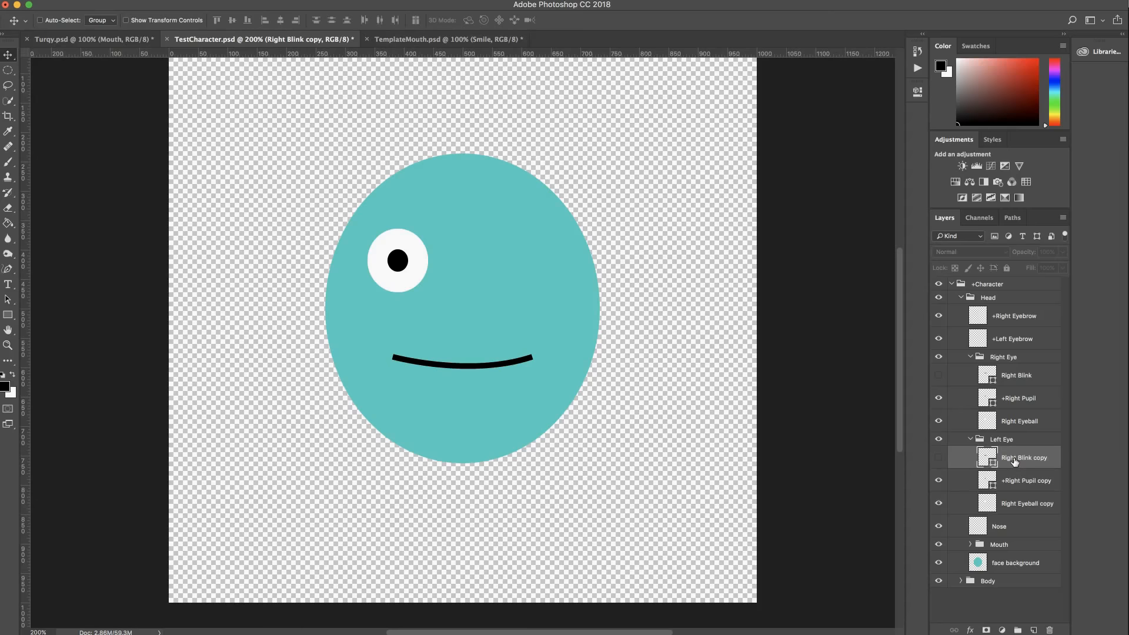
{"action": "double_click", "coordinate": [1013, 459]}
{"action": "left_click", "coordinate": [1018, 458]}
{"action": "key", "text": "BackSpace"}
{"action": "key", "text": "BackSpace"}
{"action": "key", "text": "BackSpace"}
{"action": "key", "text": "BackSpace"}
{"action": "key", "text": "BackSpace"}
{"action": "type", "text": "Lefty"}
{"action": "key", "text": "BackSpace"}
{"action": "left_click_drag", "start_coordinate": [1044, 458], "coordinate": [1030, 458]}
{"action": "key", "text": "BackSpace"}
{"action": "key", "text": "Return"}
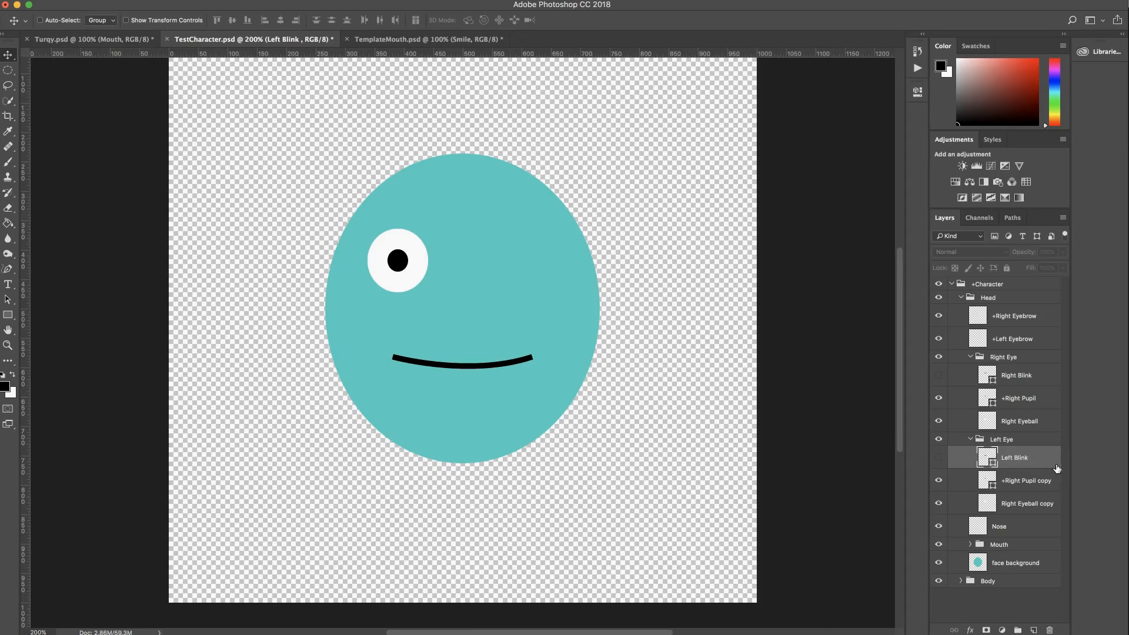
Rename the copied pupil layer in the Left Eye group as +Left Pupil.
{"action": "double_click", "coordinate": [1017, 480]}
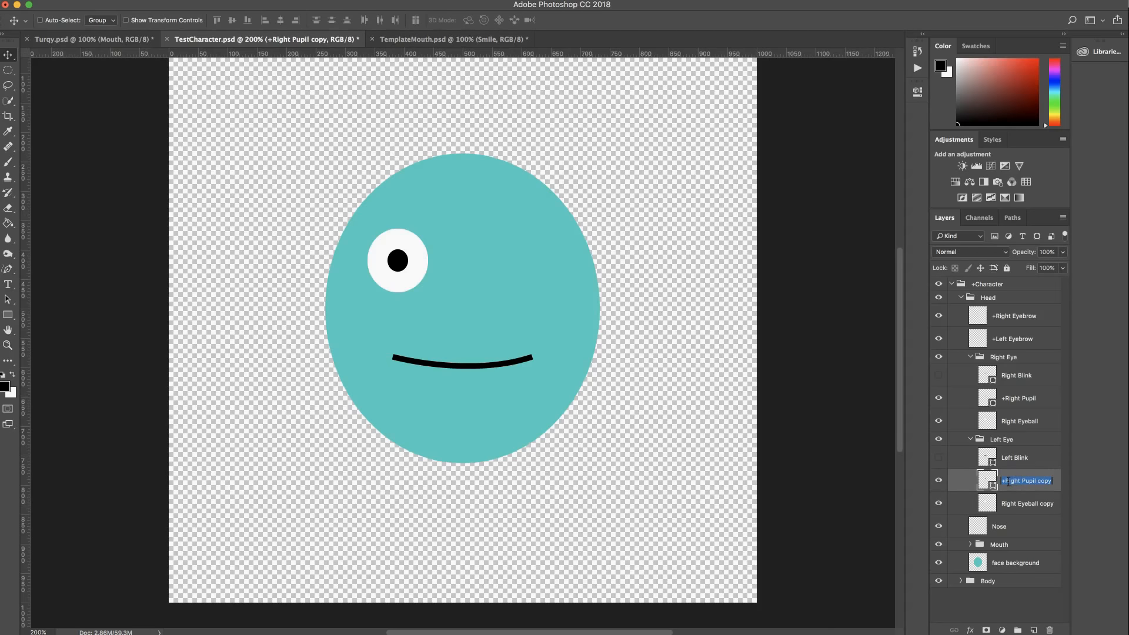
{"action": "left_click", "coordinate": [1006, 482]}
{"action": "left_click_drag", "start_coordinate": [1007, 482], "coordinate": [1014, 483]}
{"action": "type", "text": "Left"}
{"action": "left_click_drag", "start_coordinate": [1048, 482], "coordinate": [1033, 482]}
{"action": "key", "text": "BackSpace"}
{"action": "left_click", "coordinate": [1030, 506]}
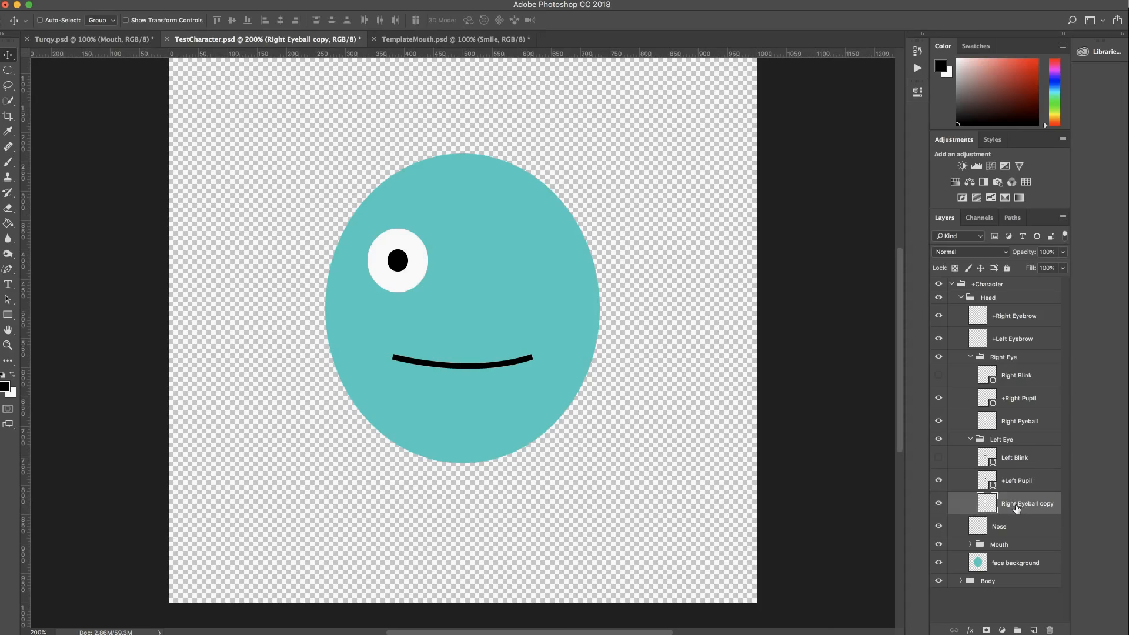
Rename the copied eyeball layer in the Left Eye group as Left Eyeball.
{"action": "double_click", "coordinate": [1014, 506]}
{"action": "left_click", "coordinate": [1019, 504]}
{"action": "key", "text": "BackSpace"}
{"action": "key", "text": "BackSpace"}
{"action": "key", "text": "BackSpace"}
{"action": "key", "text": "BackSpace"}
{"action": "key", "text": "BackSpace"}
{"action": "key", "text": "BackSpace"}
{"action": "type", "text": "Left"}
{"action": "left_click_drag", "start_coordinate": [1051, 503], "coordinate": [1038, 503]}
{"action": "key", "text": "BackSpace"}
{"action": "key", "text": "Return"}
Move the three Left Eye layers together across the face, level with the first eye, and check the Left Blink layer's visibility.
{"action": "left_click", "coordinate": [1036, 462], "text": "shift"}
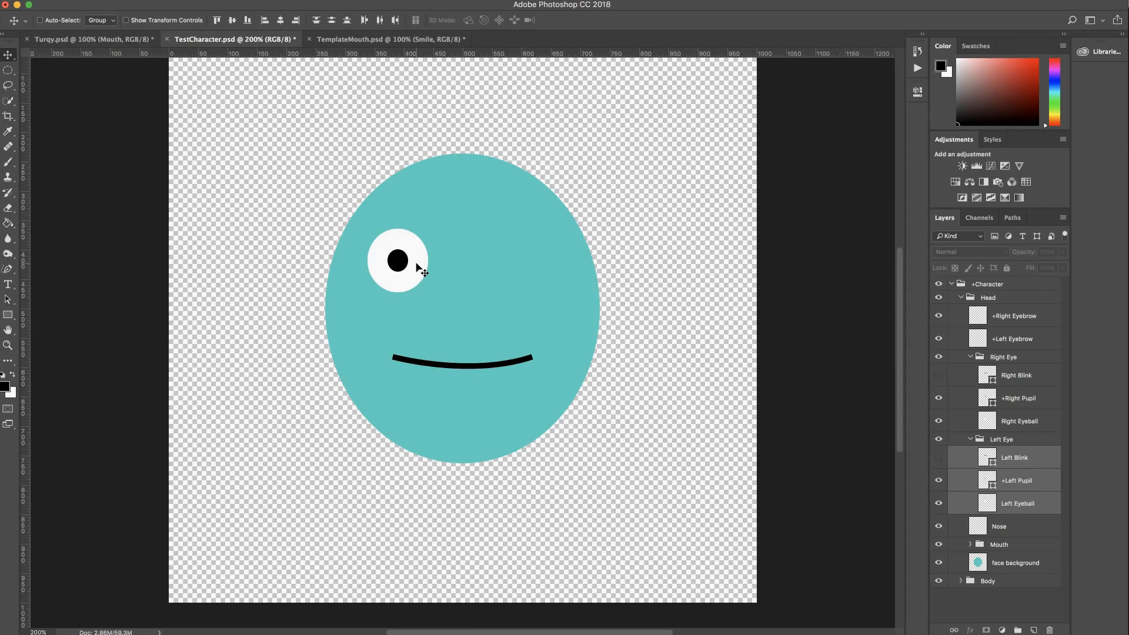
{"action": "left_click_drag", "start_coordinate": [416, 264], "coordinate": [543, 268]}
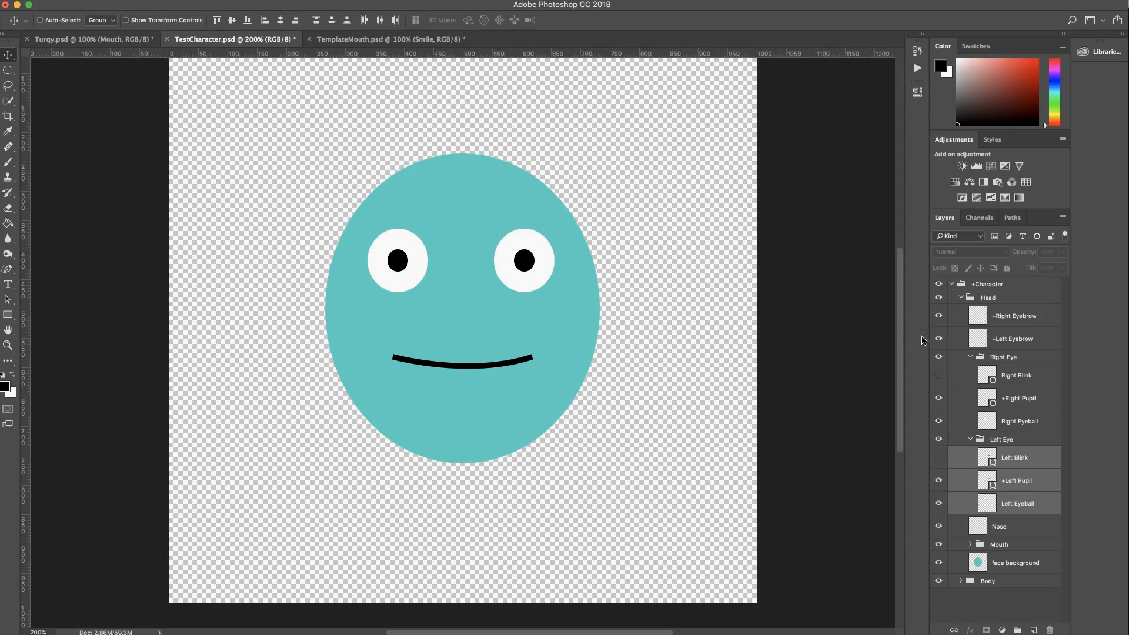
{"action": "left_click", "coordinate": [939, 459]}
{"action": "left_click", "coordinate": [938, 459]}
{"action": "left_click", "coordinate": [969, 546]}
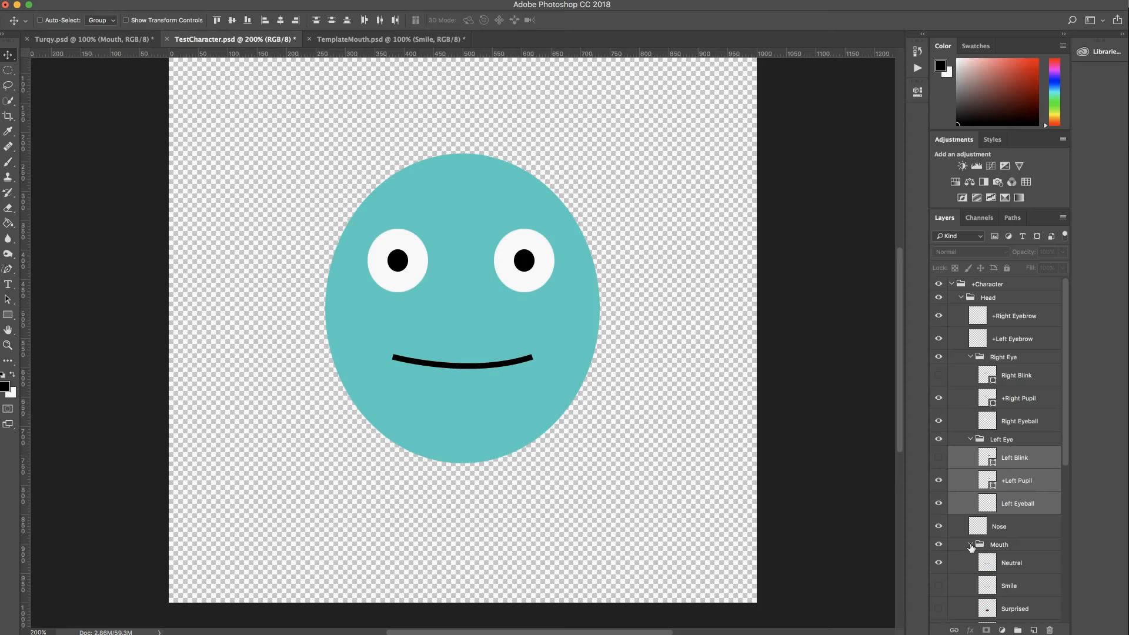
{"action": "left_click", "coordinate": [970, 546]}
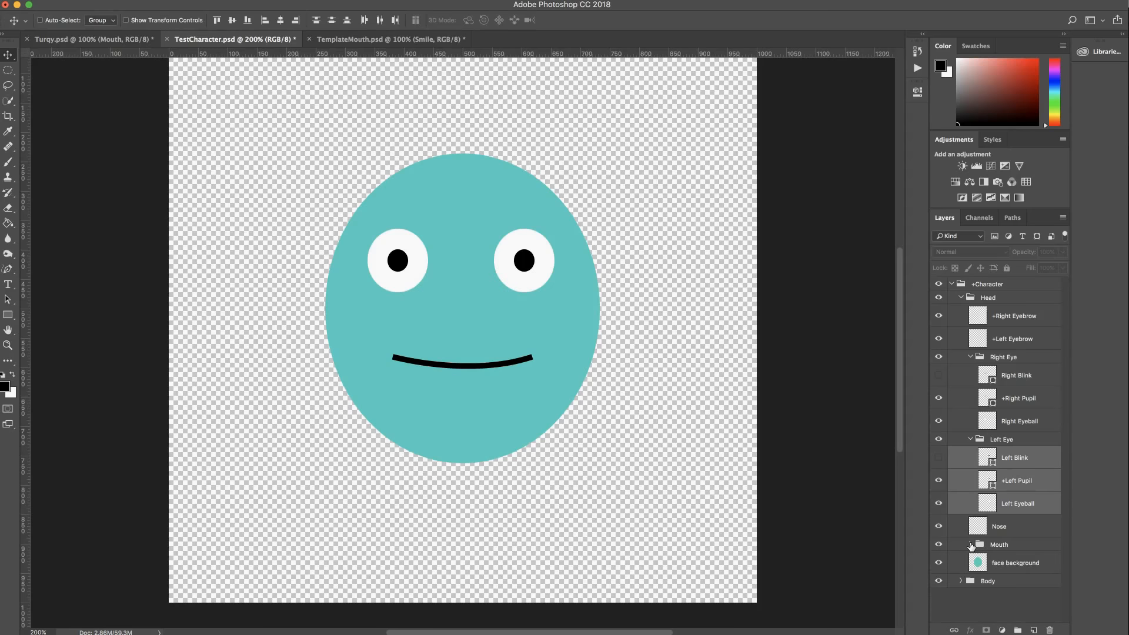